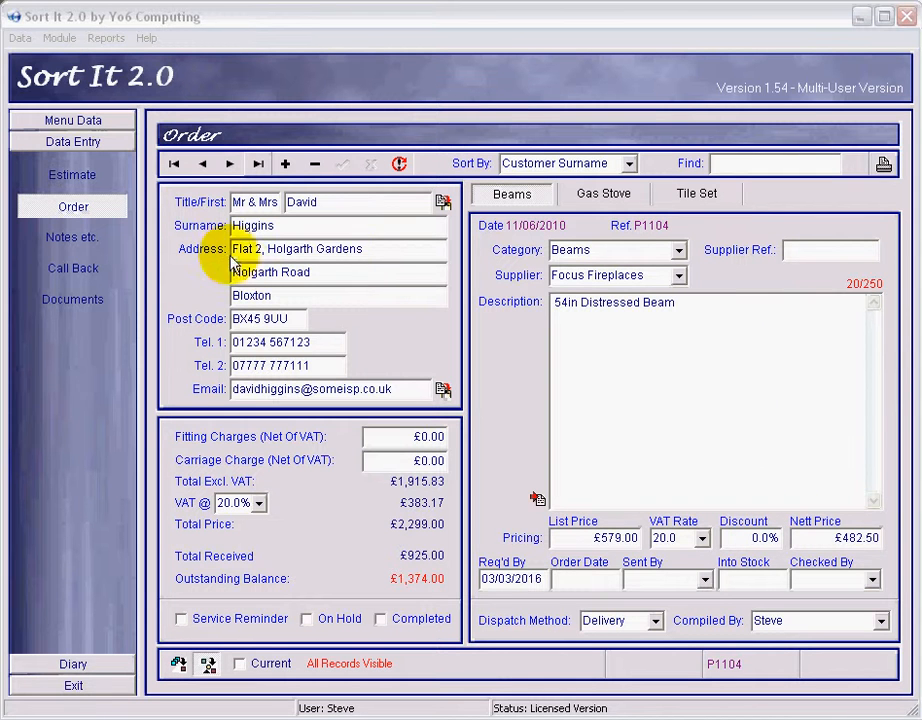
Examine the Req'd By, Order Date and Into Stock fields of the order's Beams item.
click(619, 578)
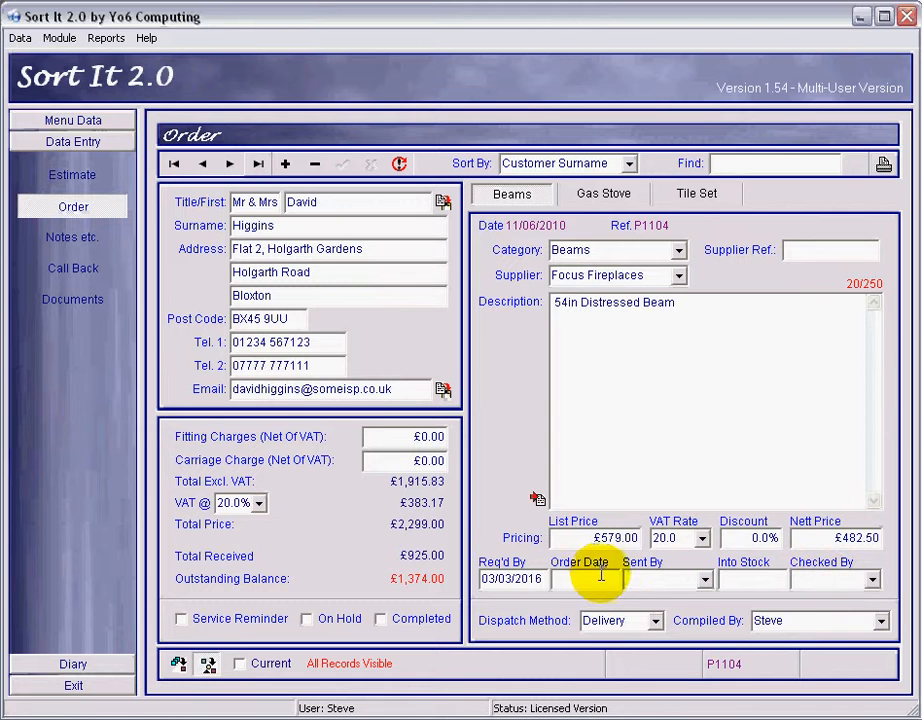
click(585, 578)
click(736, 577)
click(511, 577)
click(557, 577)
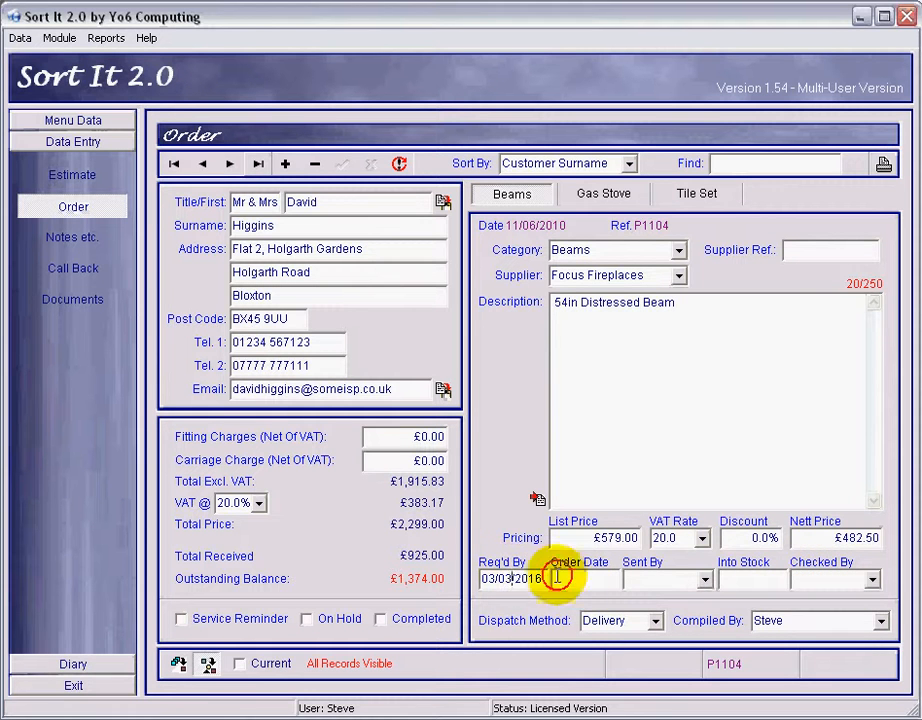
click(593, 578)
click(753, 585)
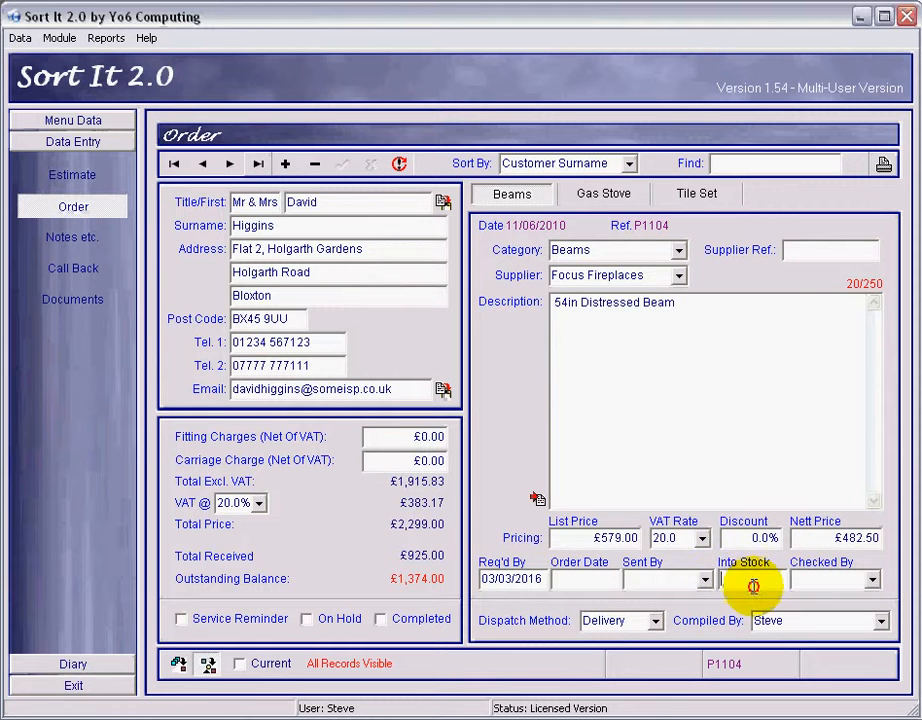
click(586, 577)
click(506, 575)
click(584, 577)
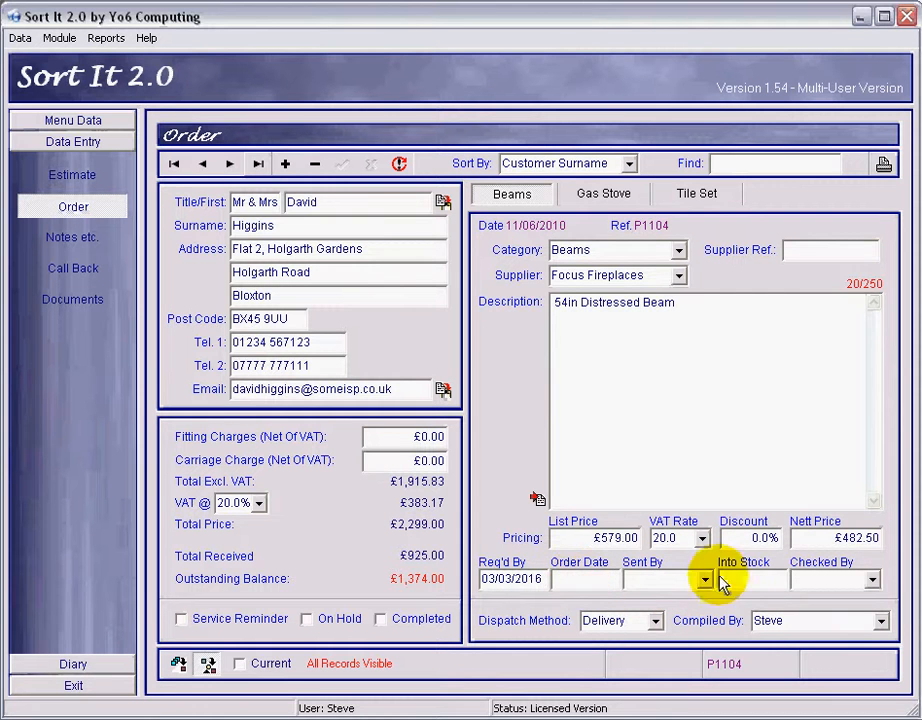
click(583, 579)
click(745, 578)
click(606, 577)
click(755, 577)
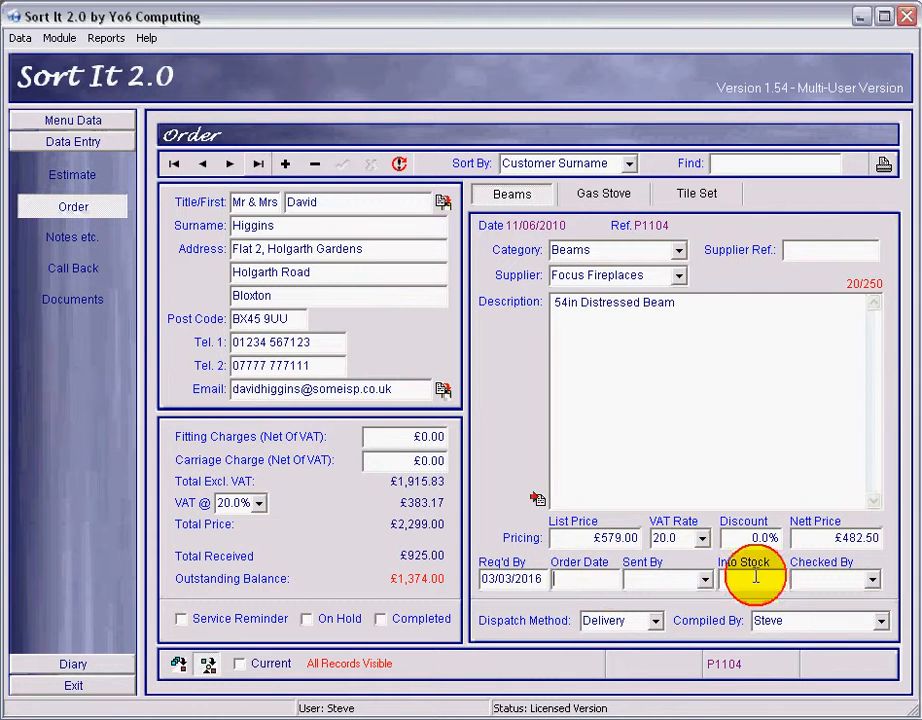
click(600, 577)
click(745, 577)
click(594, 577)
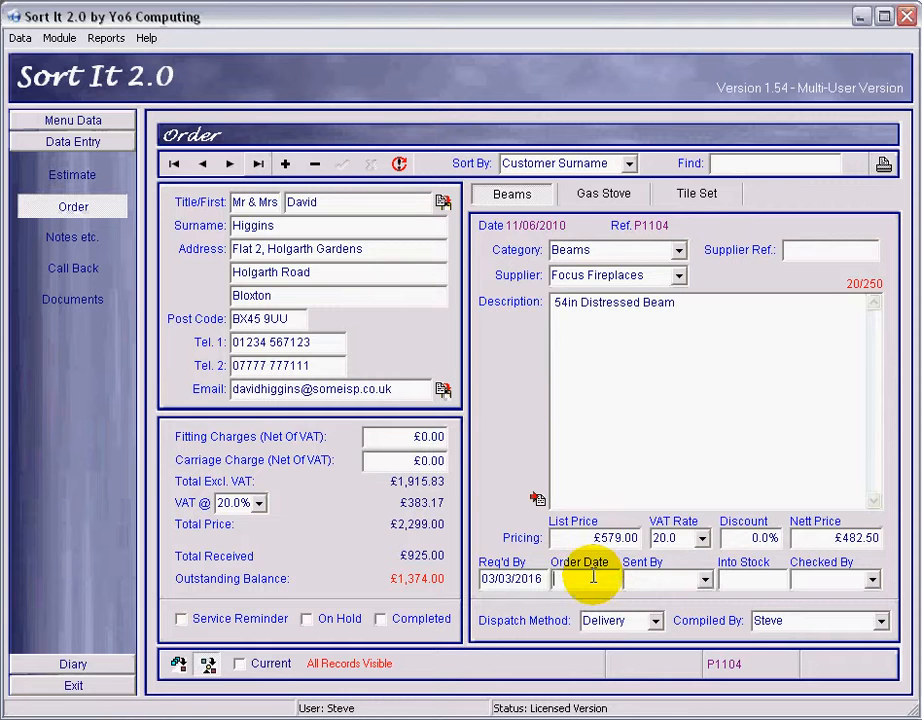
click(752, 578)
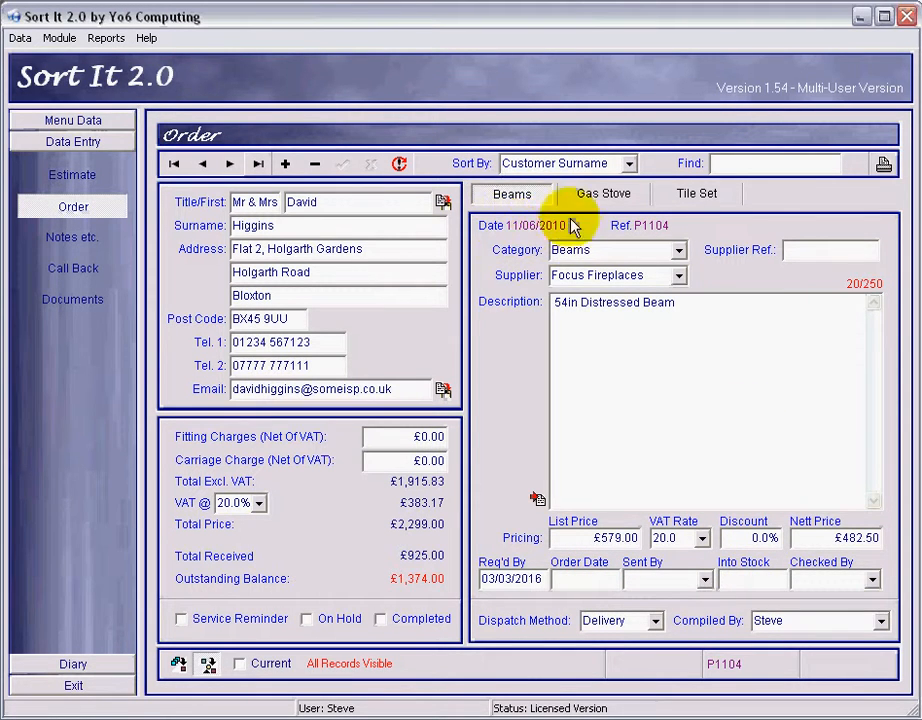
click(594, 586)
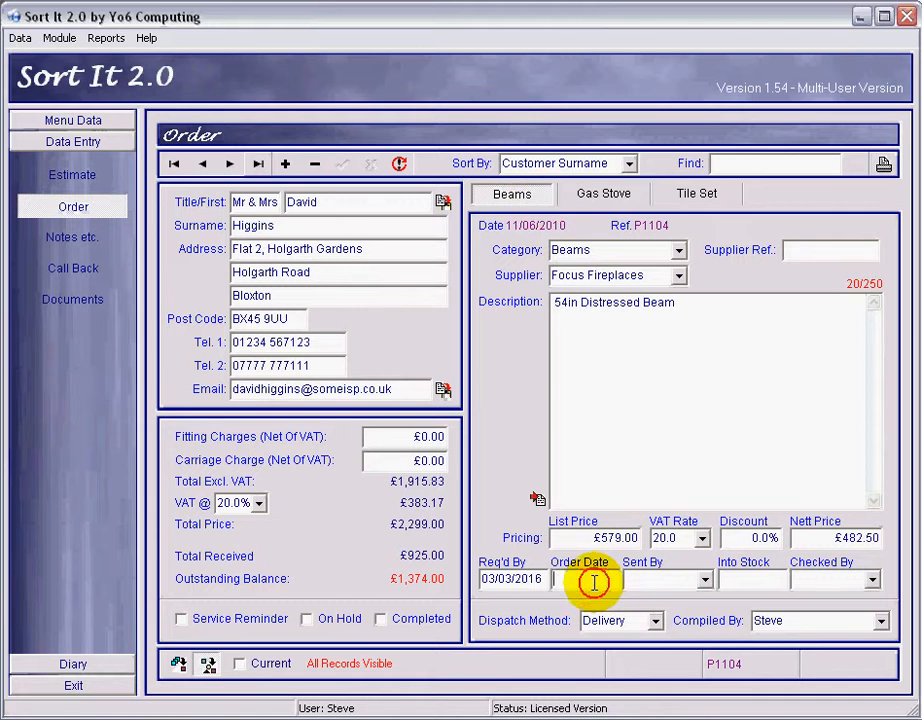
click(756, 578)
click(567, 577)
click(731, 578)
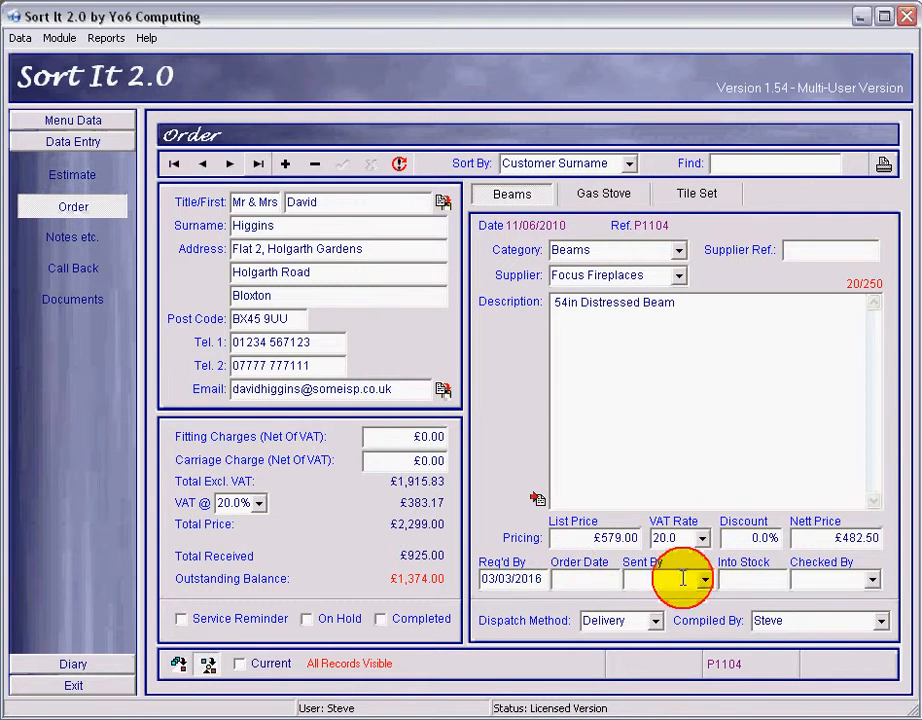
click(728, 578)
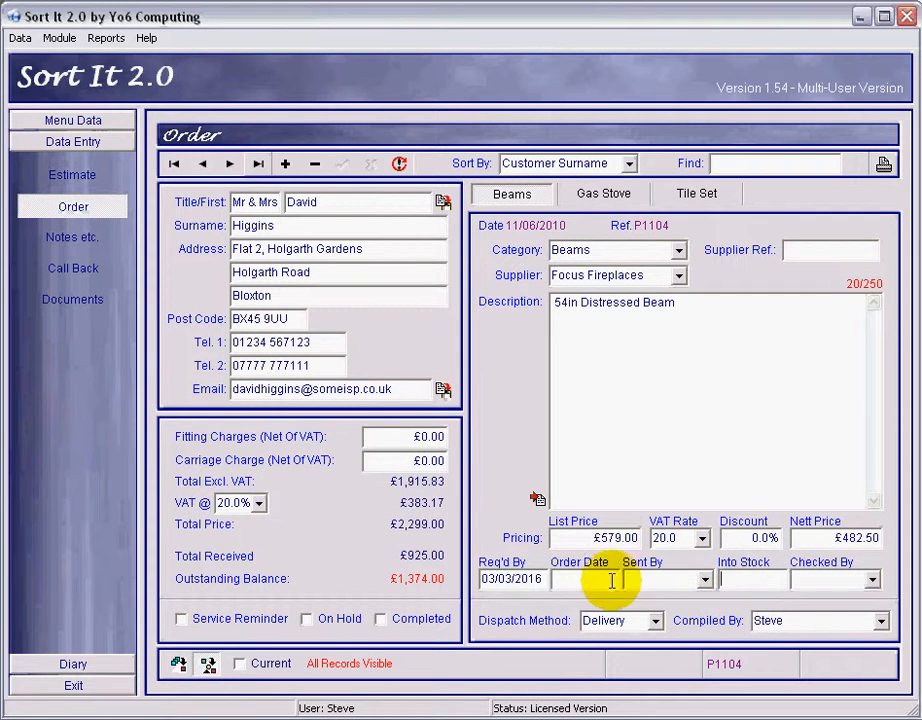
click(505, 578)
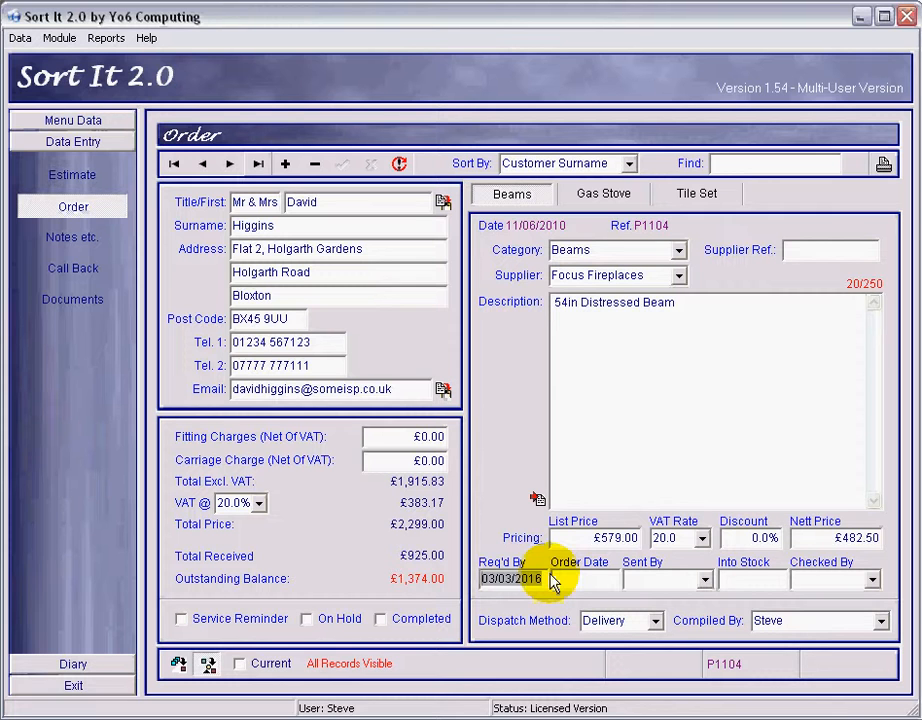
click(582, 580)
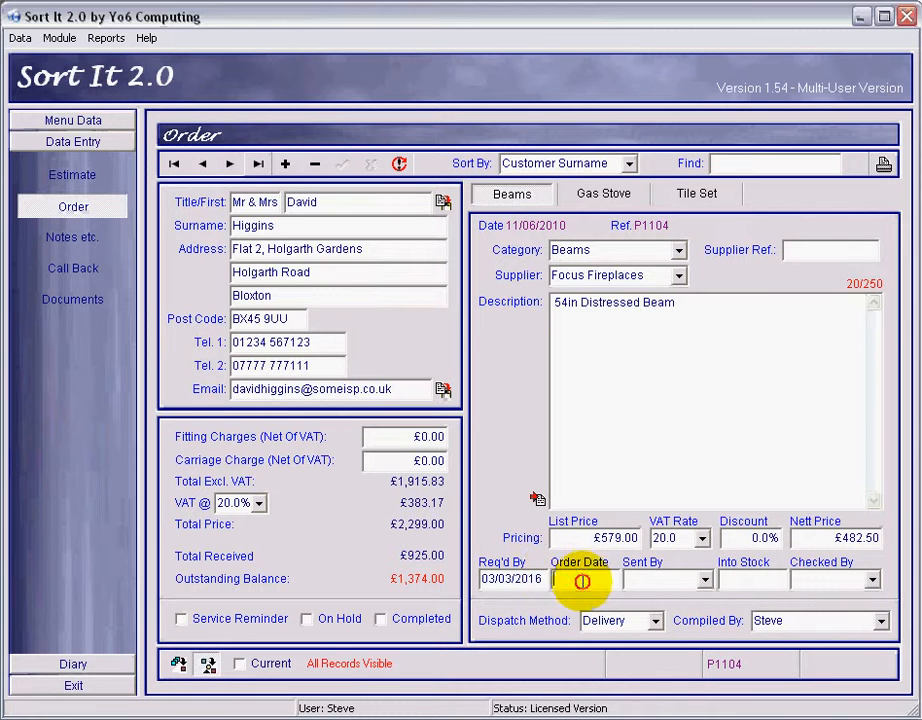
click(490, 579)
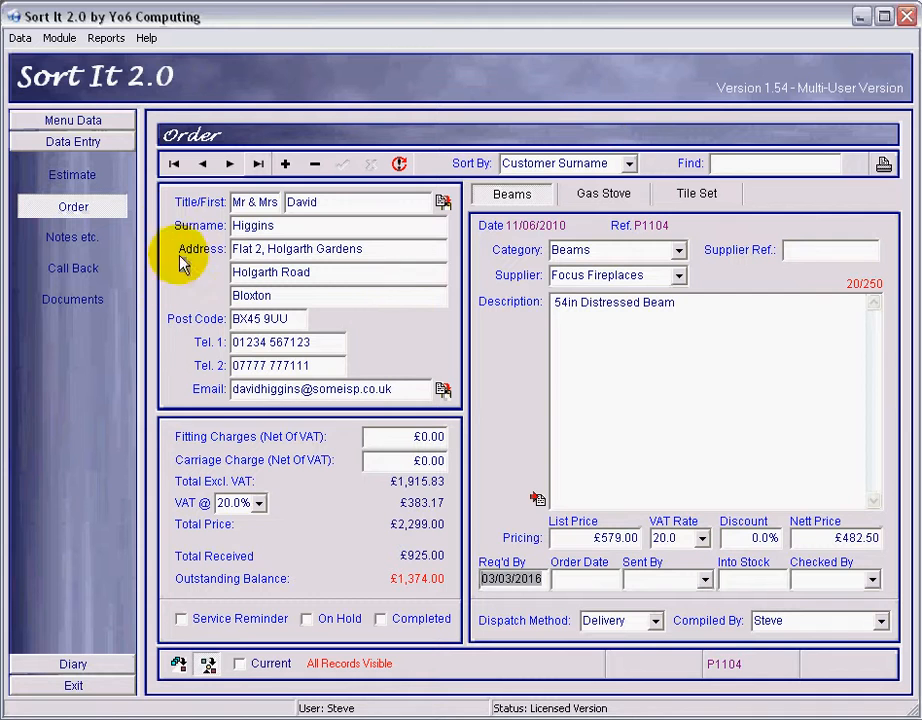
Go to the next customer's order and examine the Mantle item's Req'd By and Order Date fields.
click(203, 166)
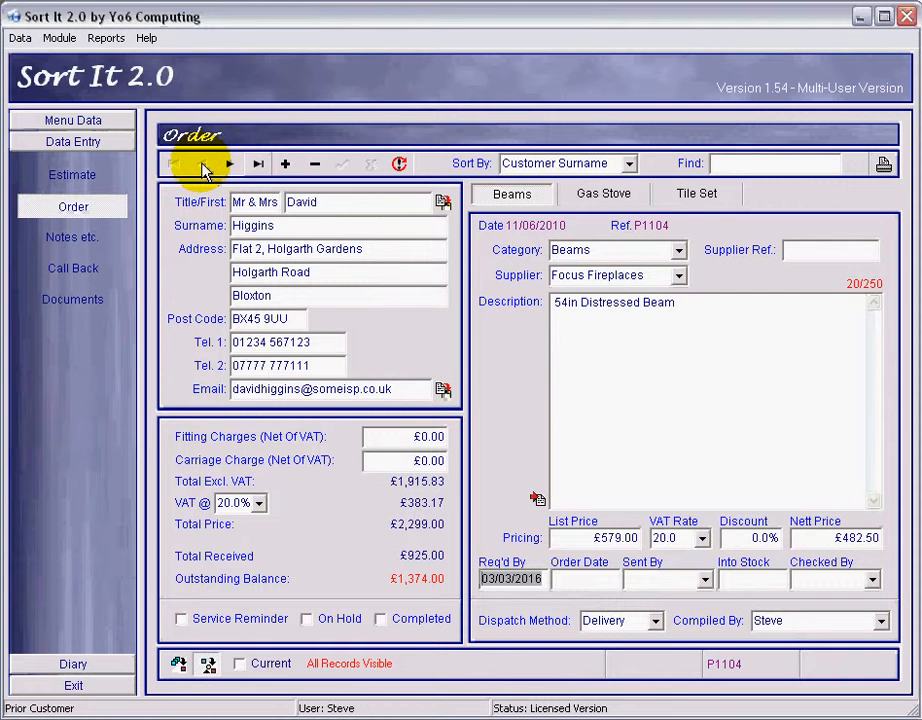
click(229, 164)
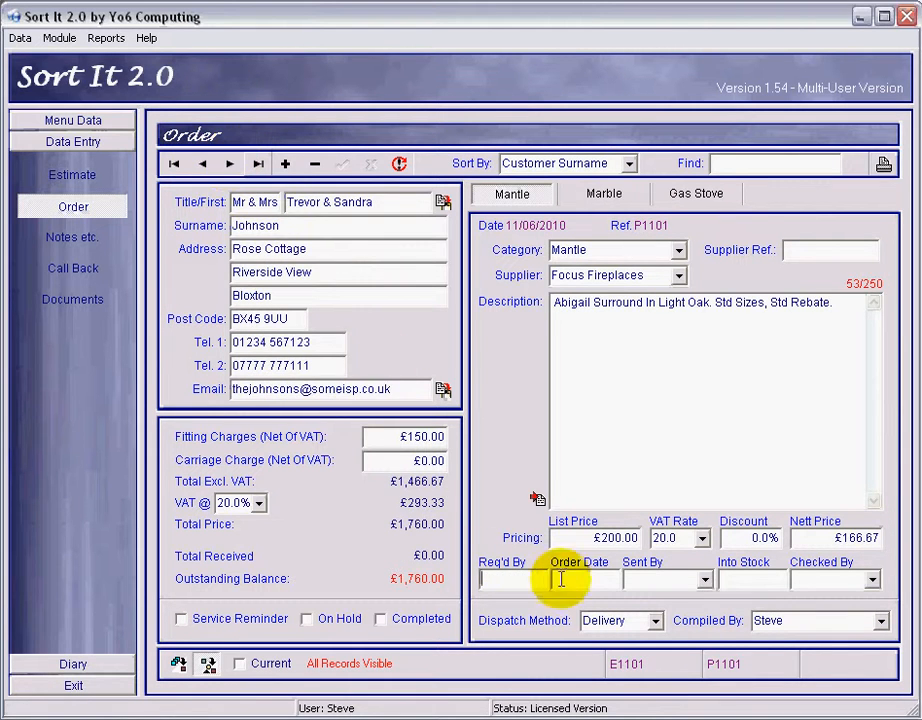
click(507, 574)
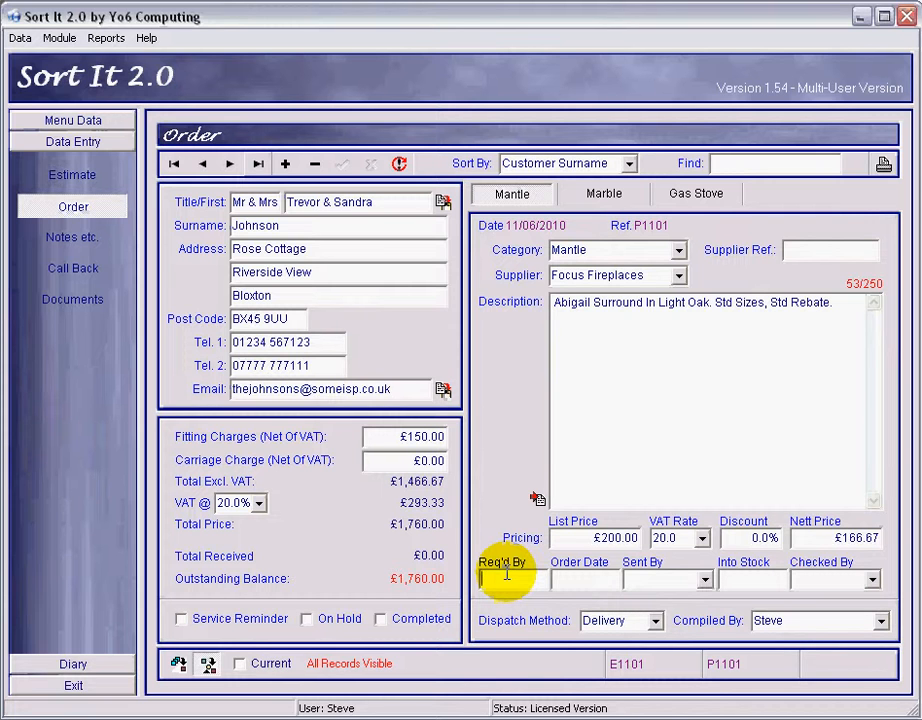
click(569, 578)
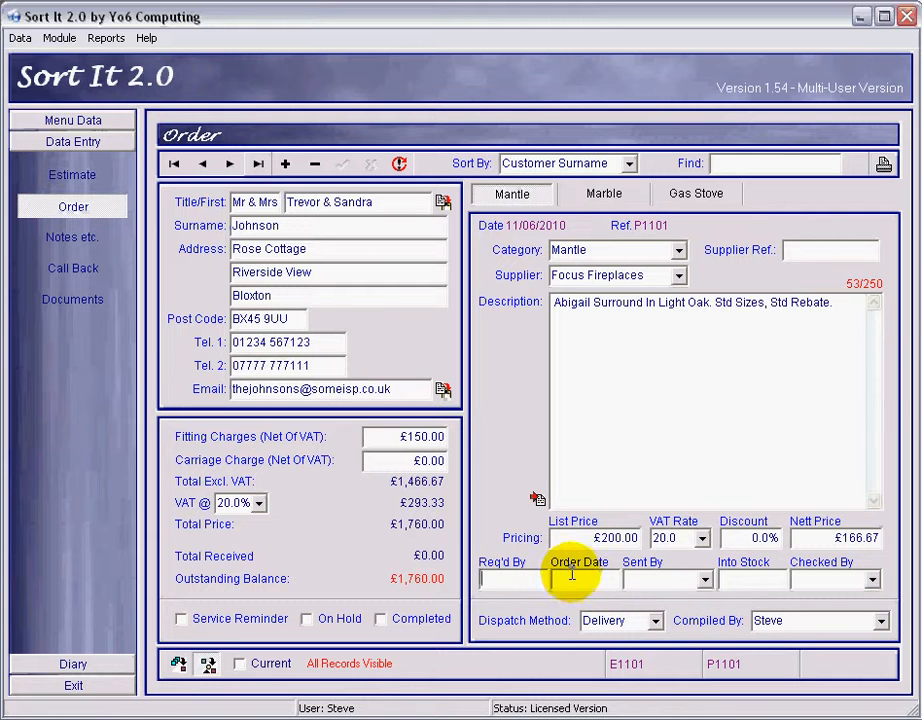
Preview the Suppliers To Order From report in Purchase Ordering.
click(106, 39)
click(110, 58)
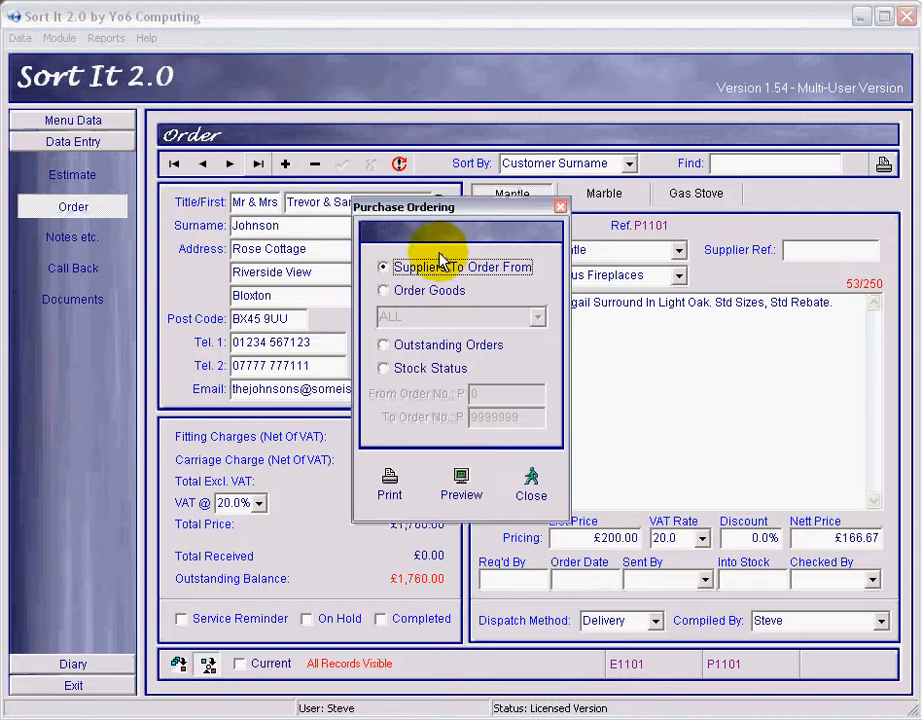
click(461, 488)
Enlarge the suppliers report preview to read its required-by dates at page width, and close it.
drag(421, 135, 90, 20)
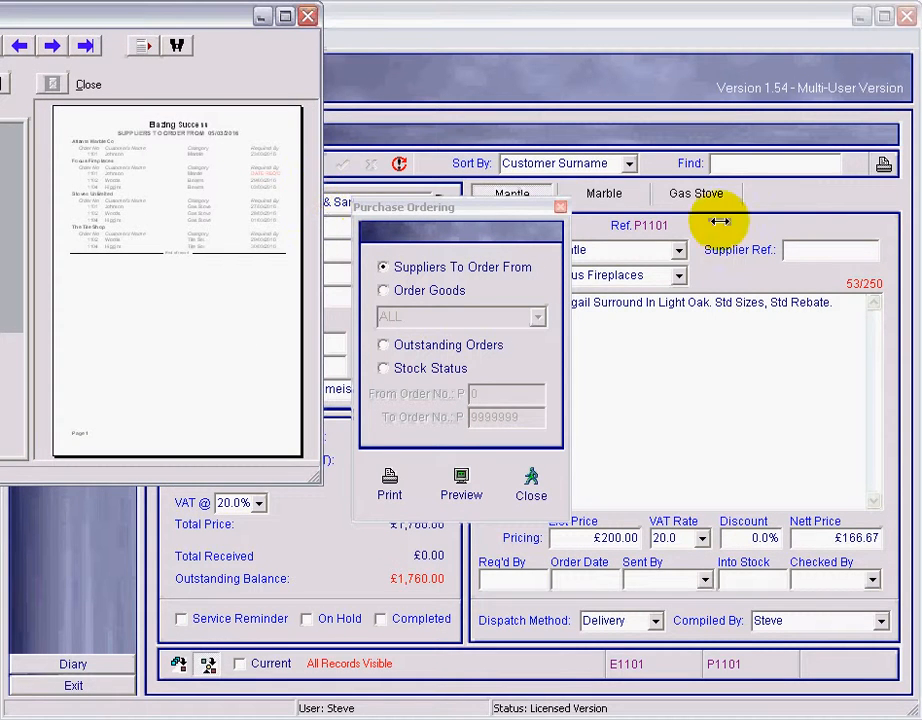
drag(914, 240, 920, 240)
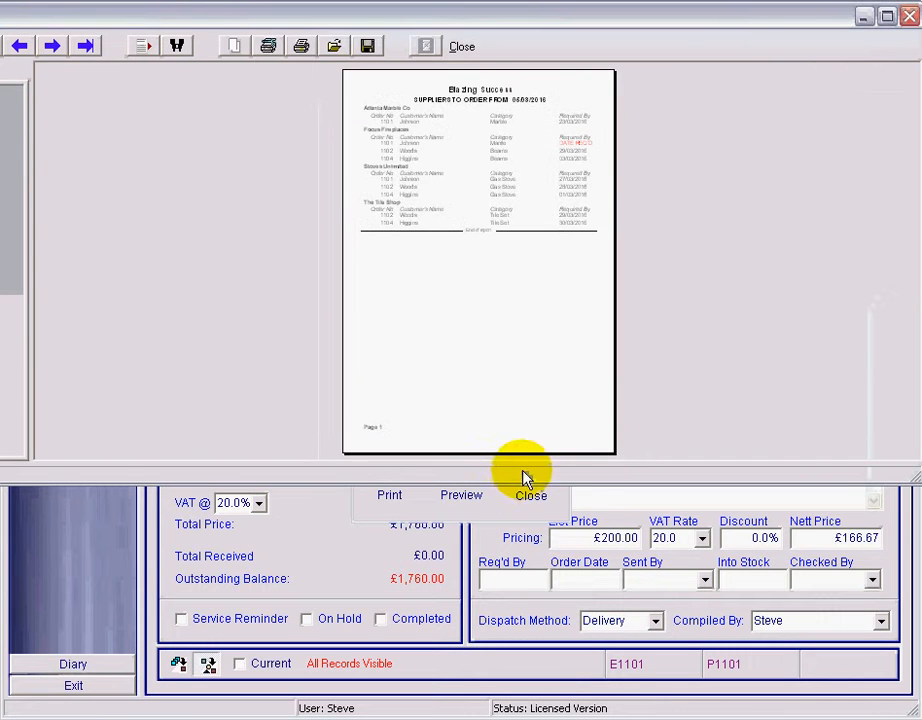
drag(513, 483, 502, 708)
click(0, 46)
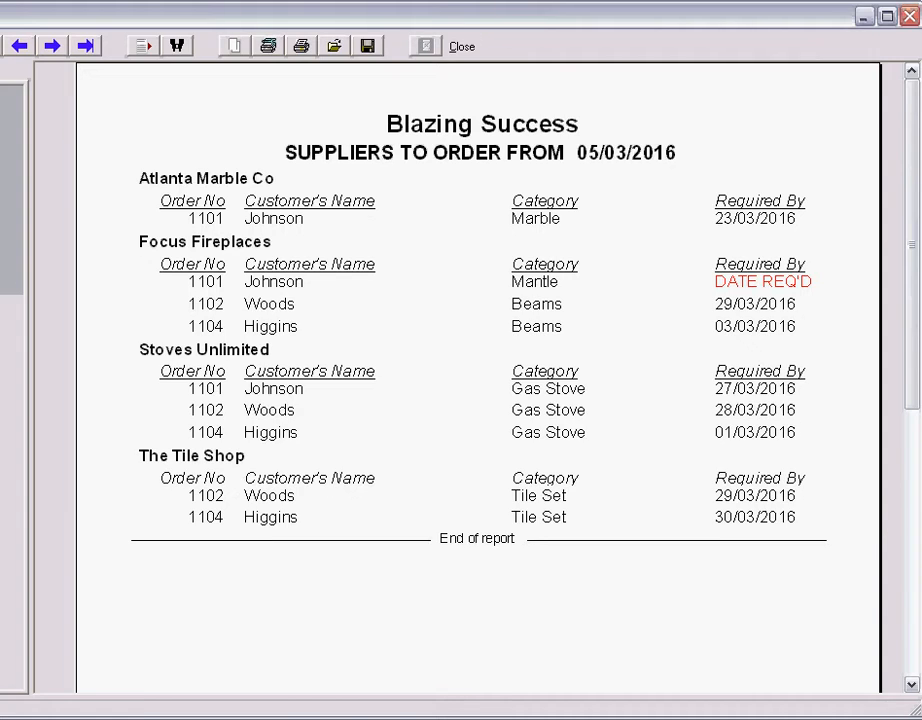
key(Escape)
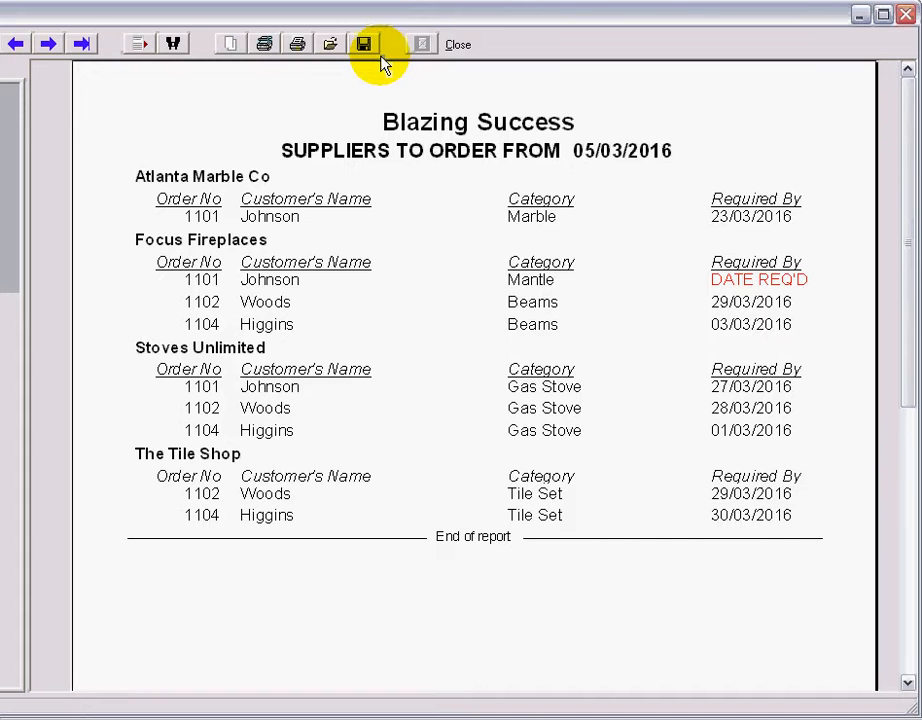
click(906, 17)
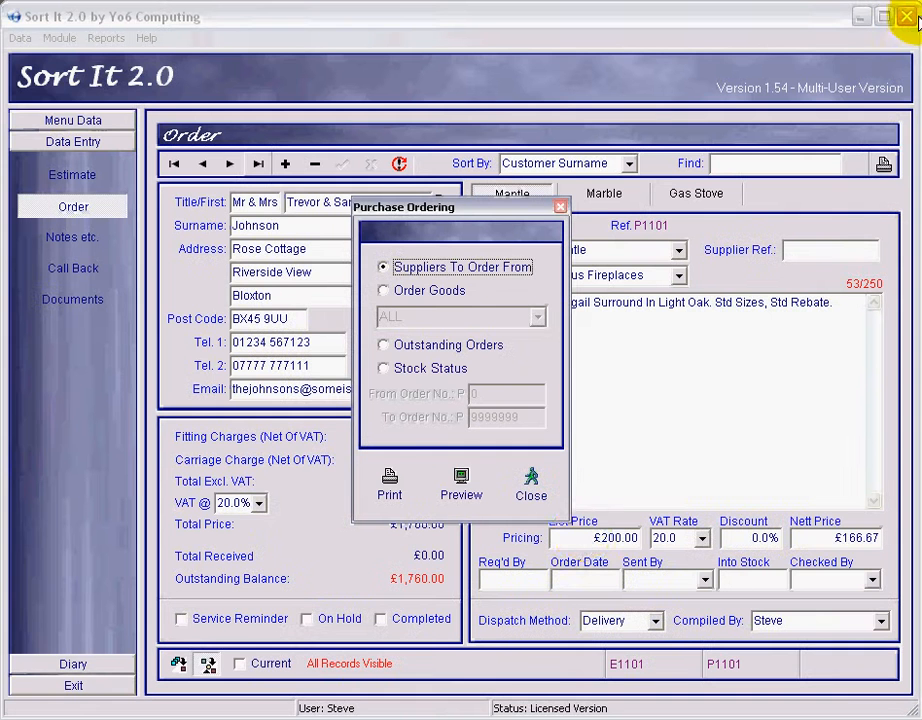
Preview the Order Goods report for the supplier Focus Fireplaces.
click(411, 291)
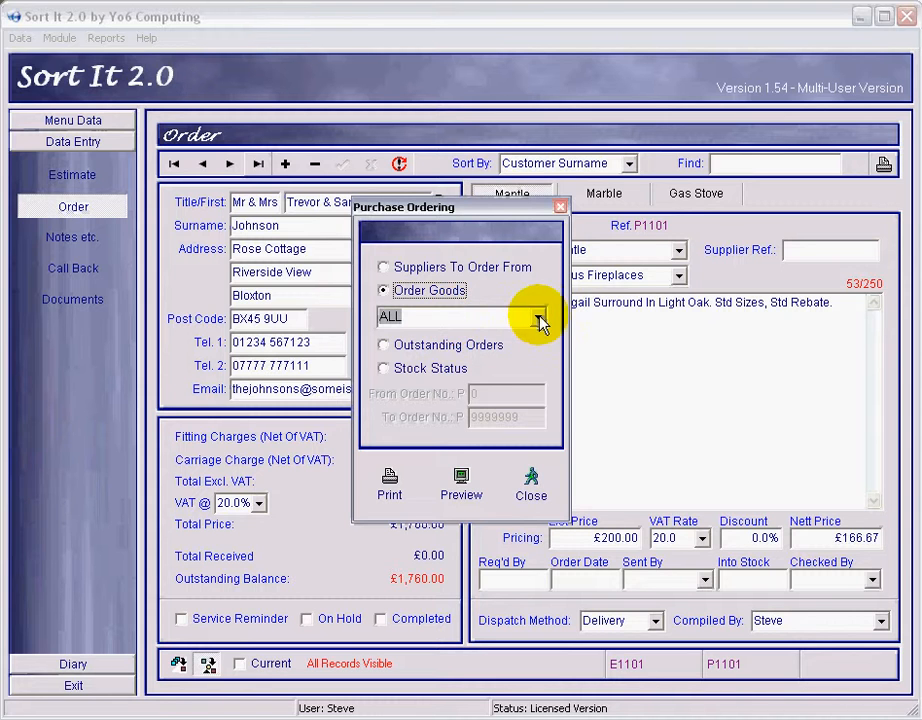
click(428, 318)
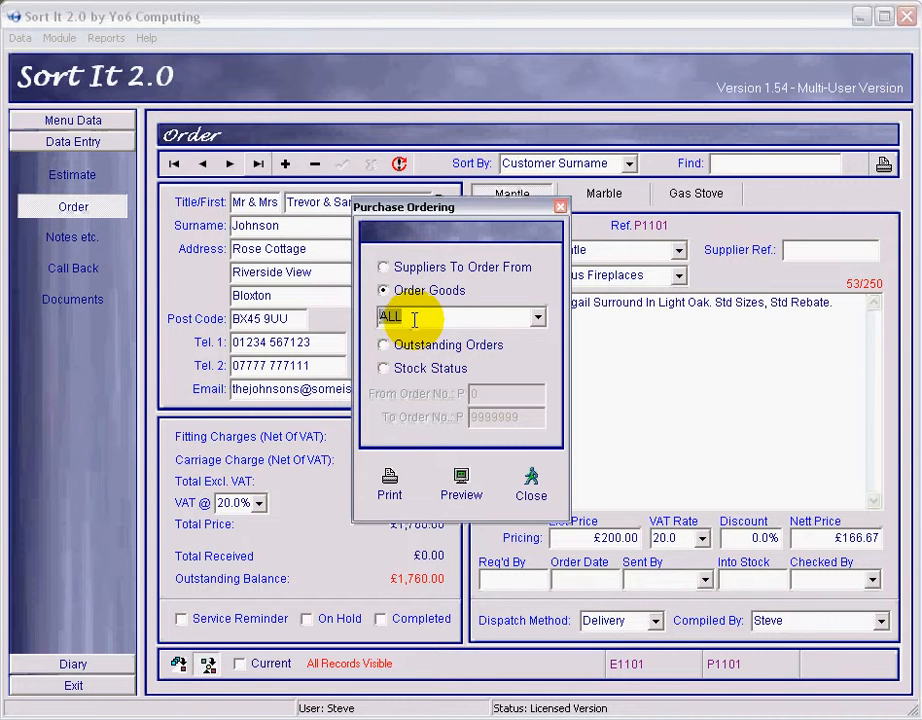
click(538, 318)
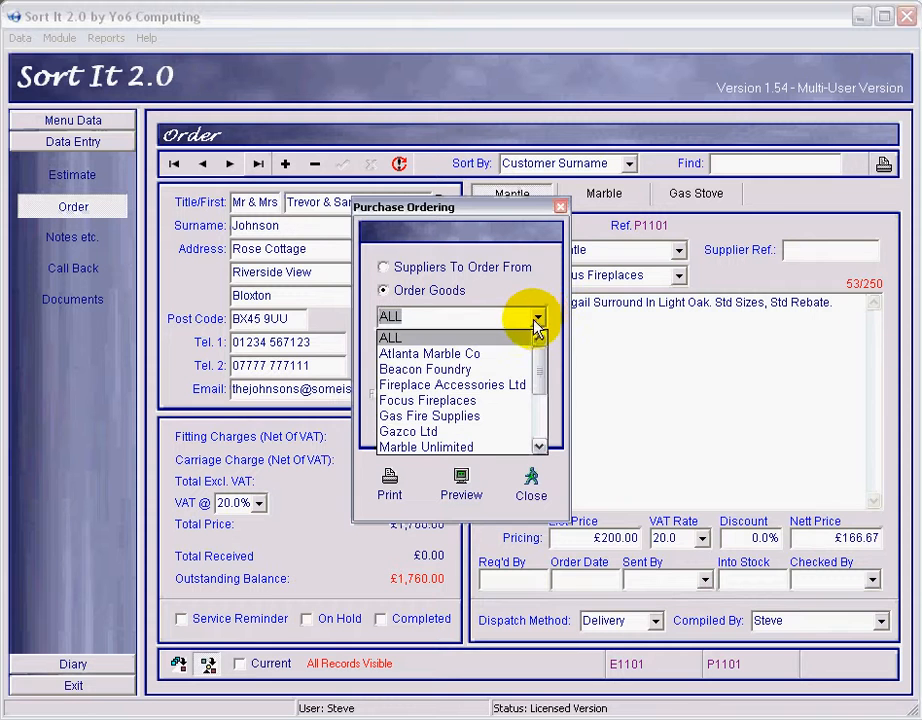
click(443, 401)
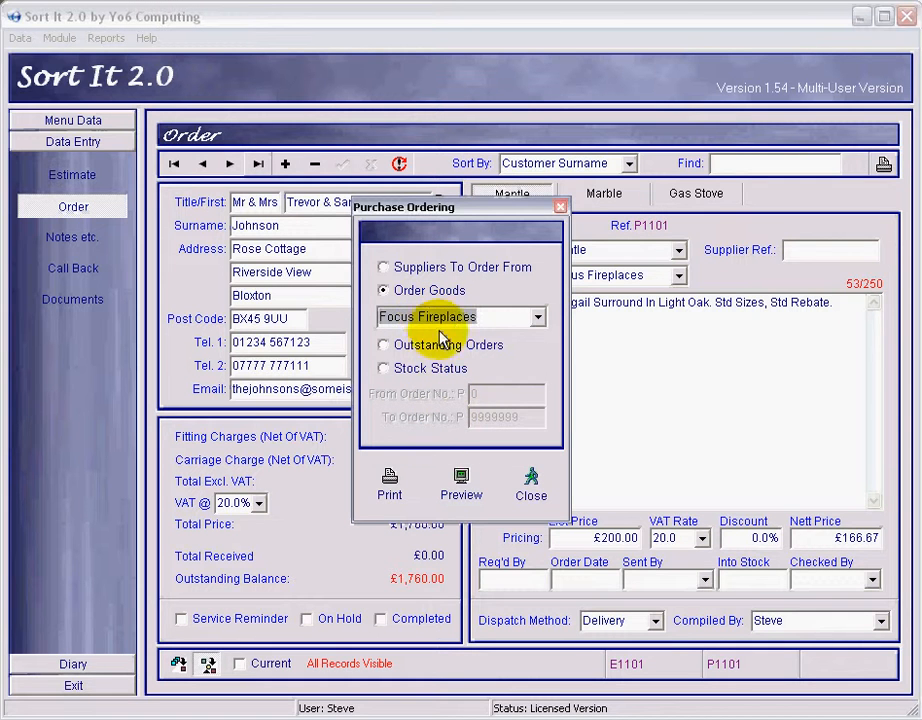
click(461, 484)
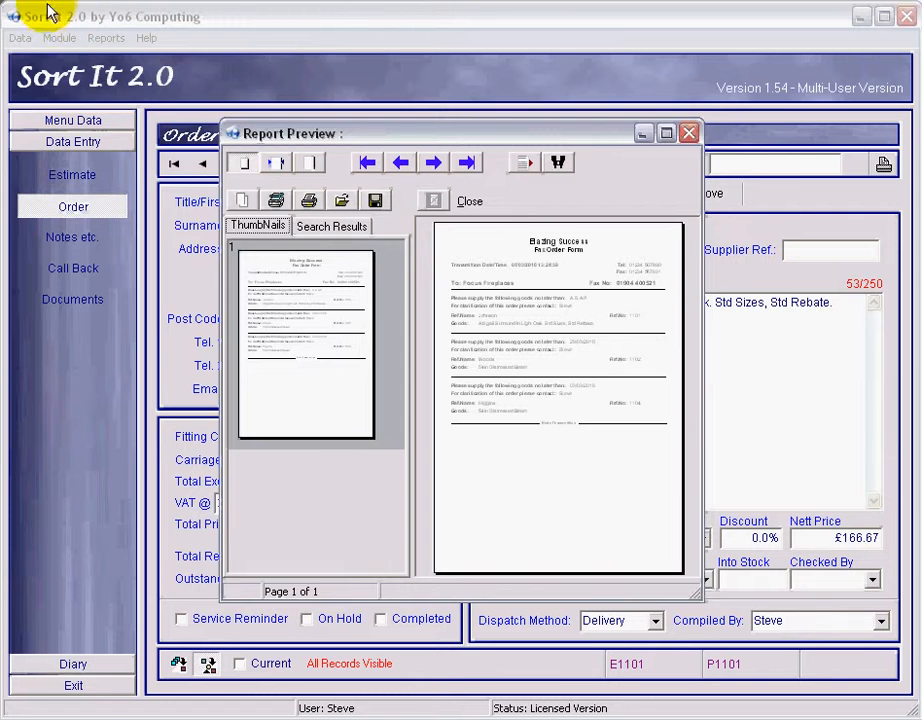
Enlarge the fax order form preview to page width and read it through to its end.
drag(433, 136, 48, 10)
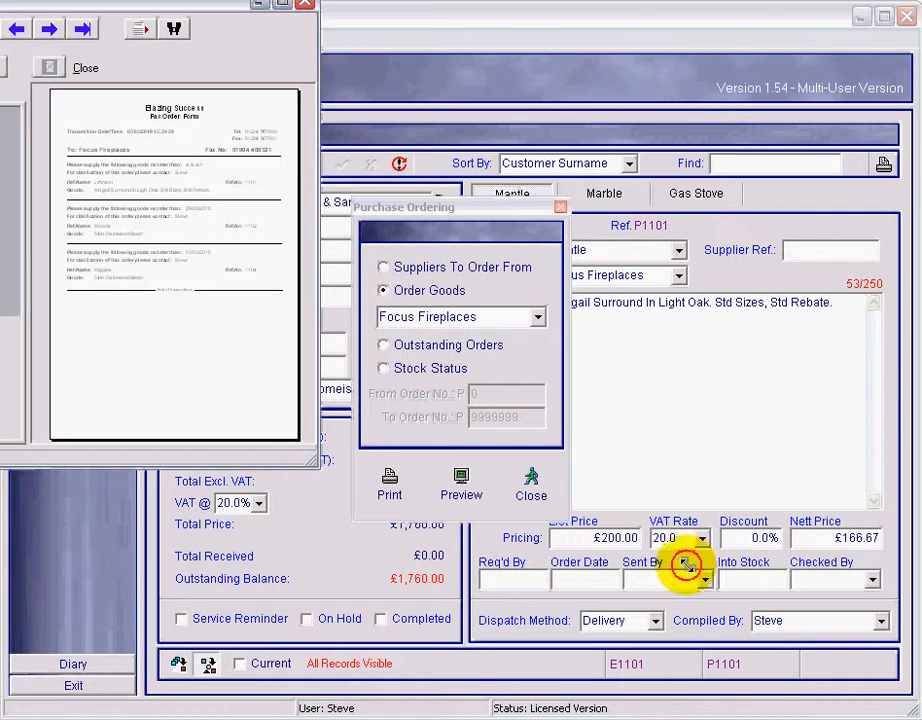
drag(686, 566, 917, 692)
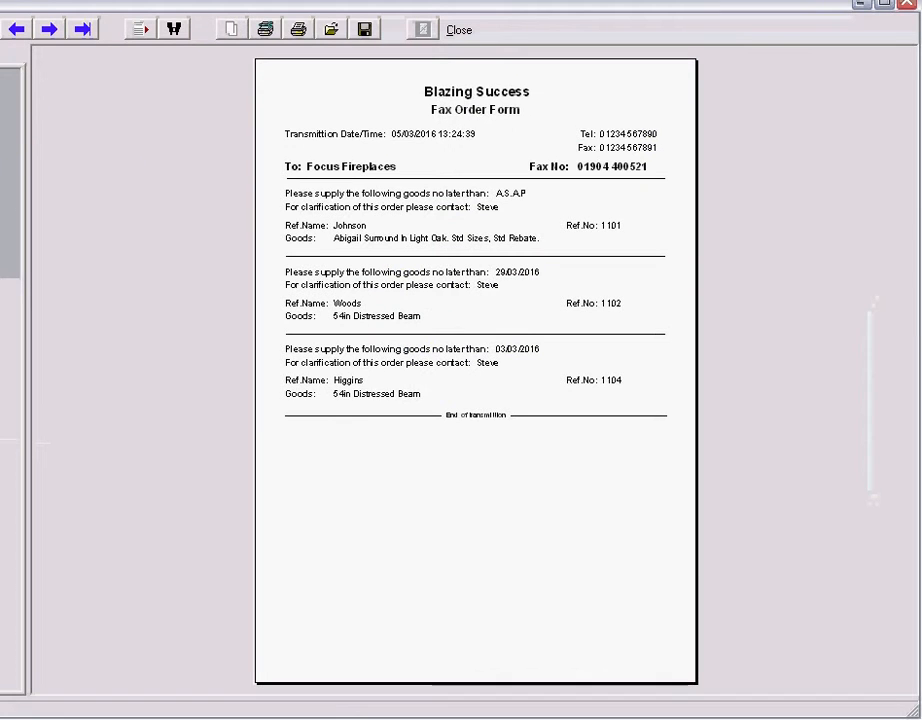
click(0, 29)
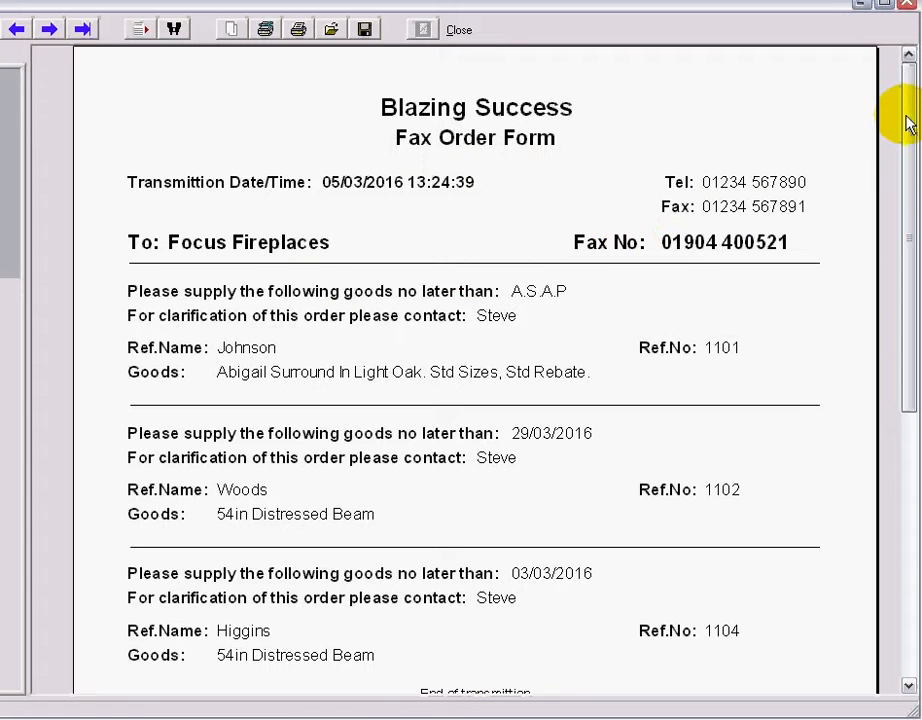
scroll(907, 122, down, 2)
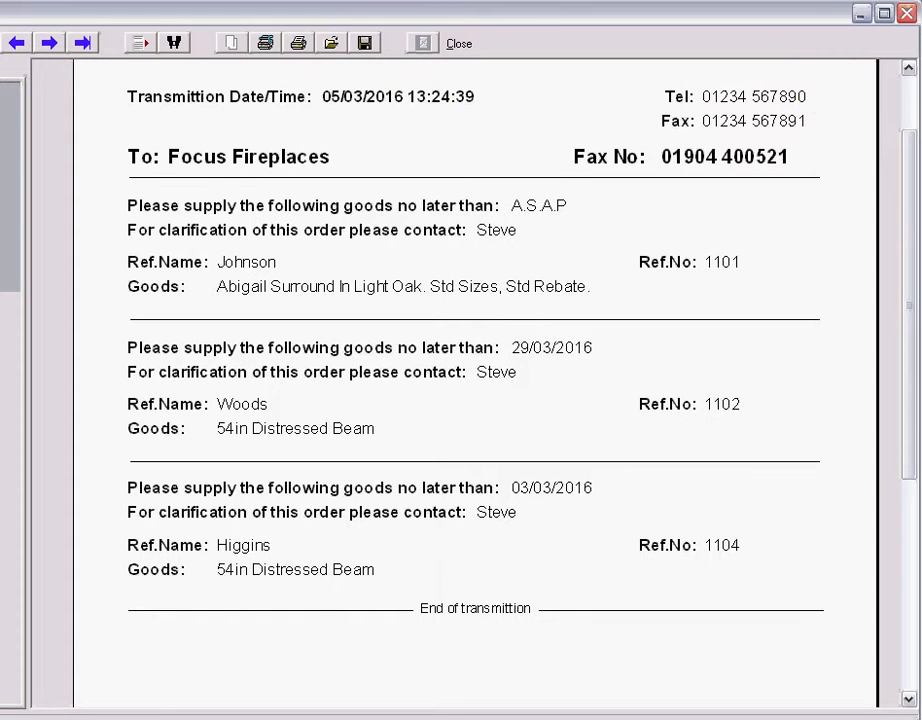
Start saving the order form report as a PDF document (*.PDF), and cancel the save.
click(365, 45)
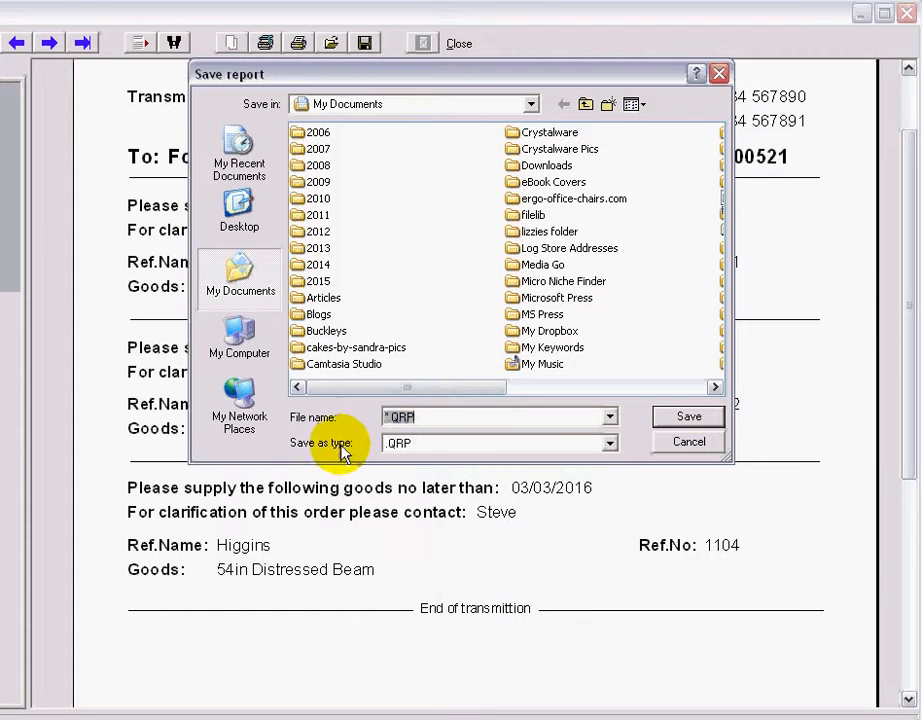
click(609, 443)
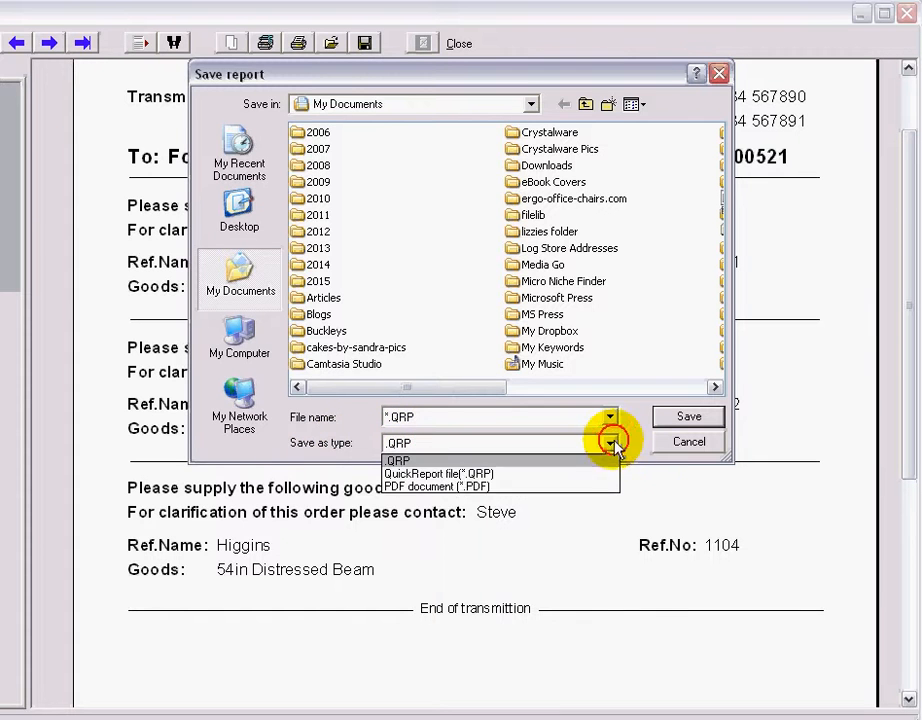
click(436, 487)
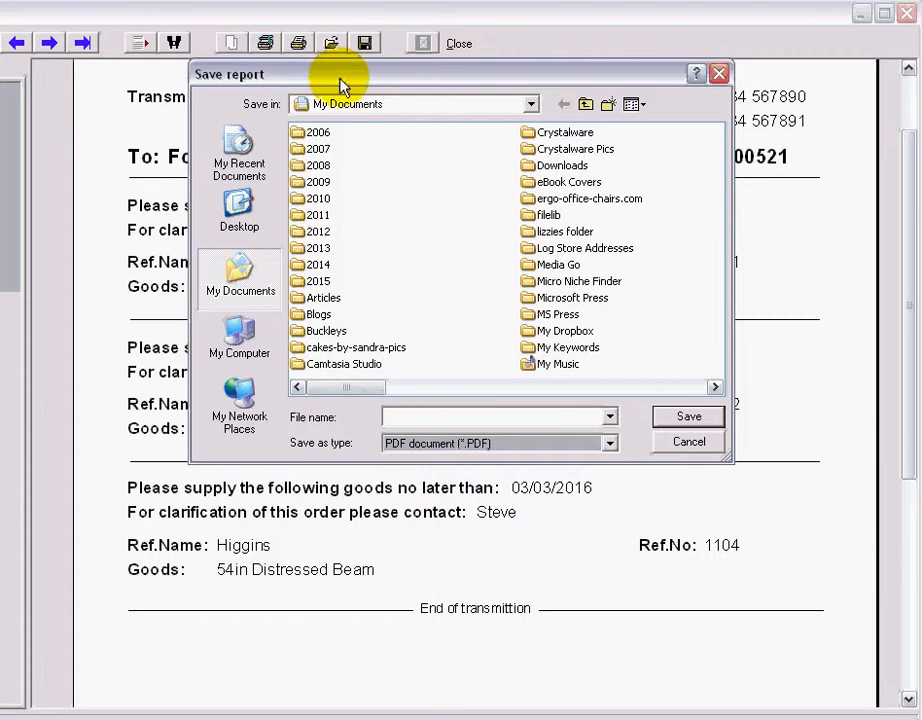
drag(340, 78, 326, 268)
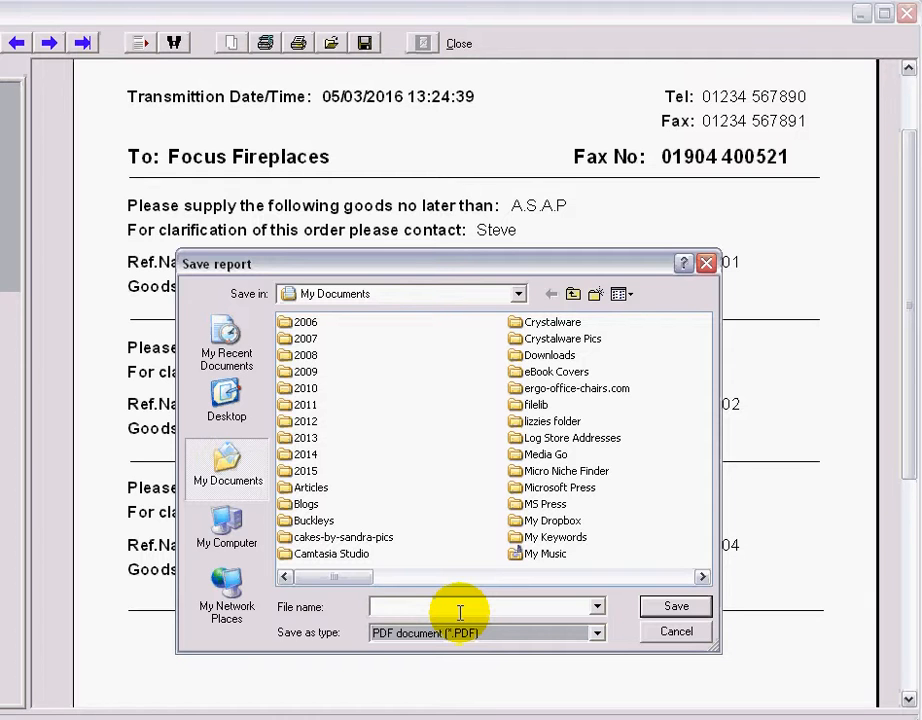
click(673, 634)
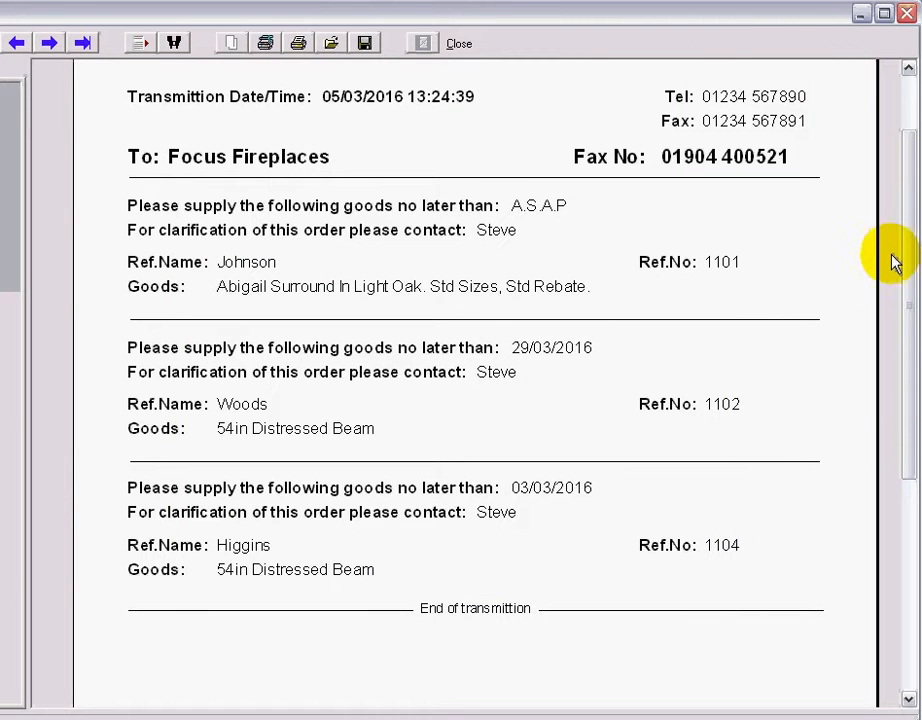
Close the Focus Fireplaces order form preview and leave Purchase Ordering.
drag(903, 252, 868, 309)
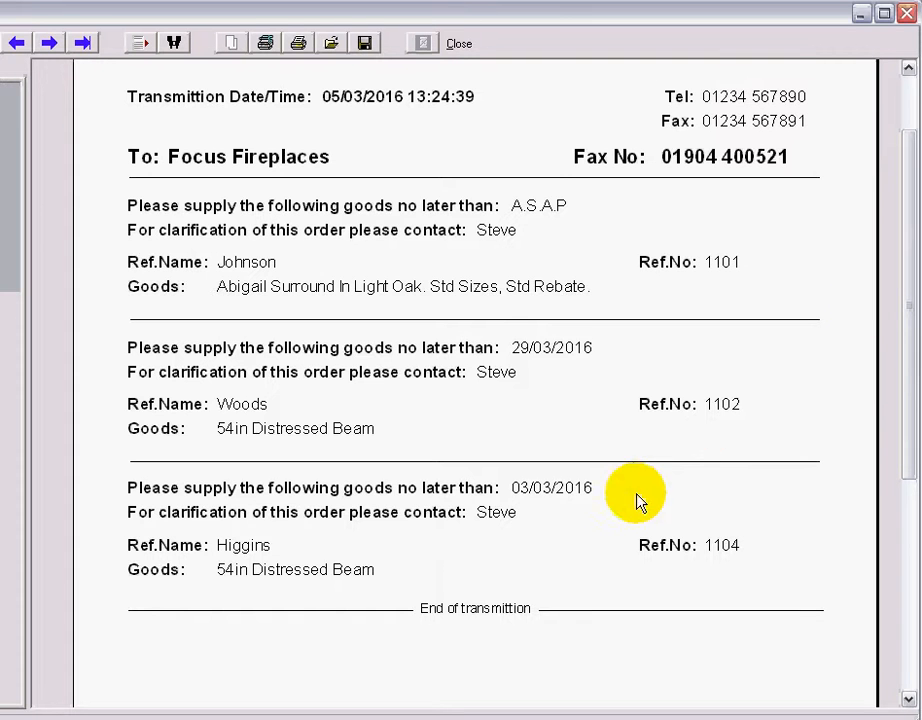
click(457, 46)
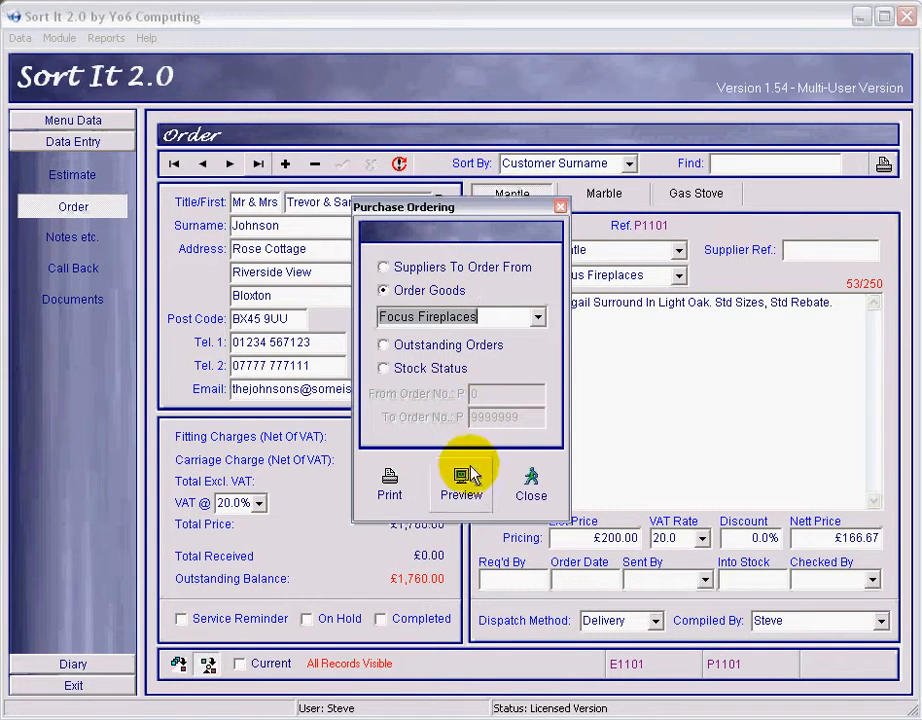
click(531, 493)
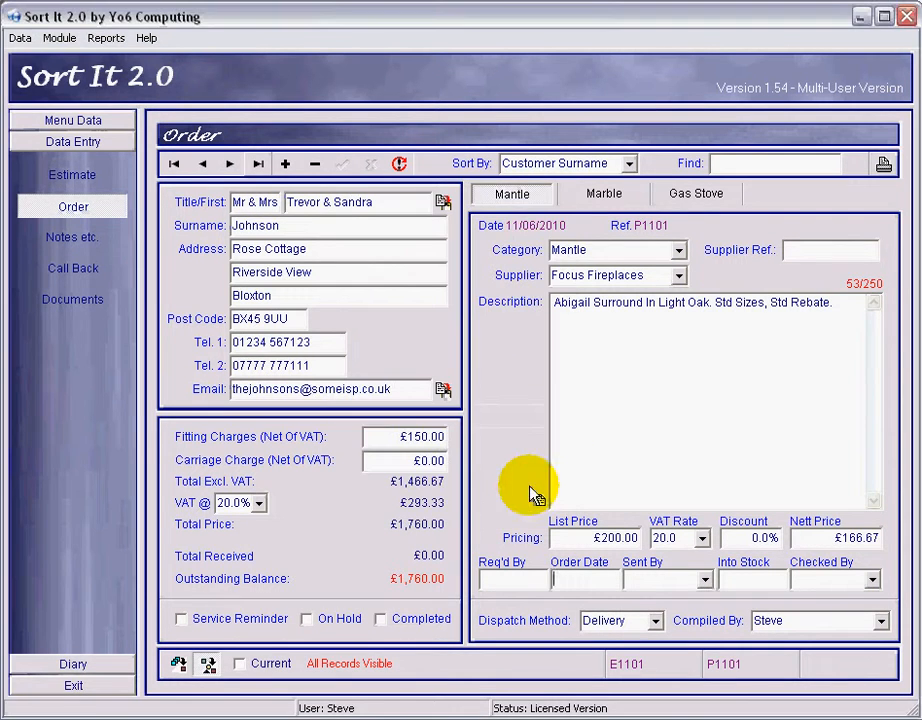
Sort the orders by Order No and set the order date of the Abigail Surround mantle to 05/03/2016.
click(632, 164)
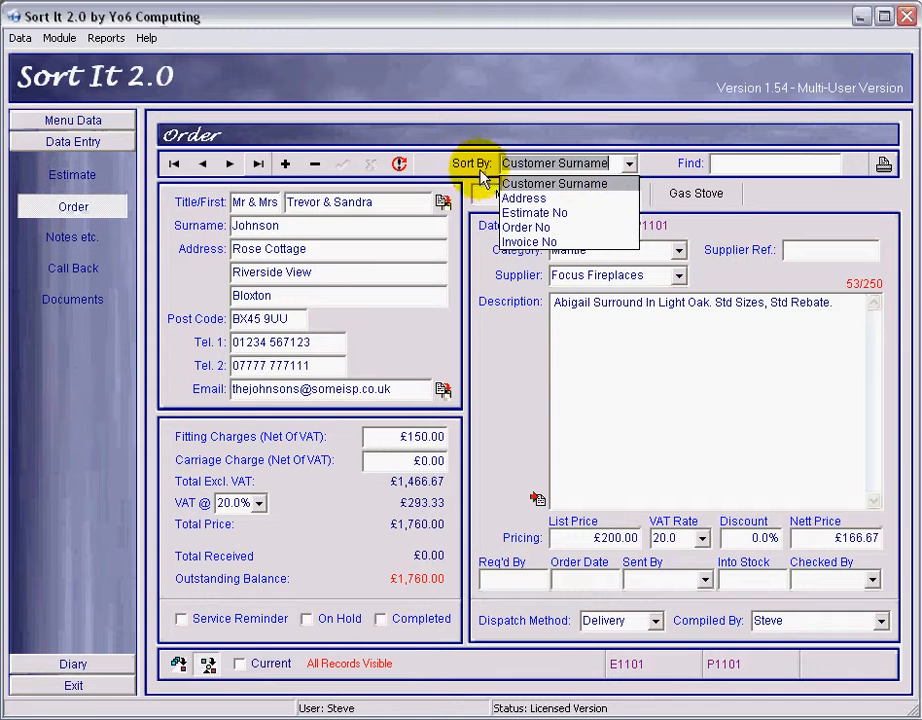
click(525, 228)
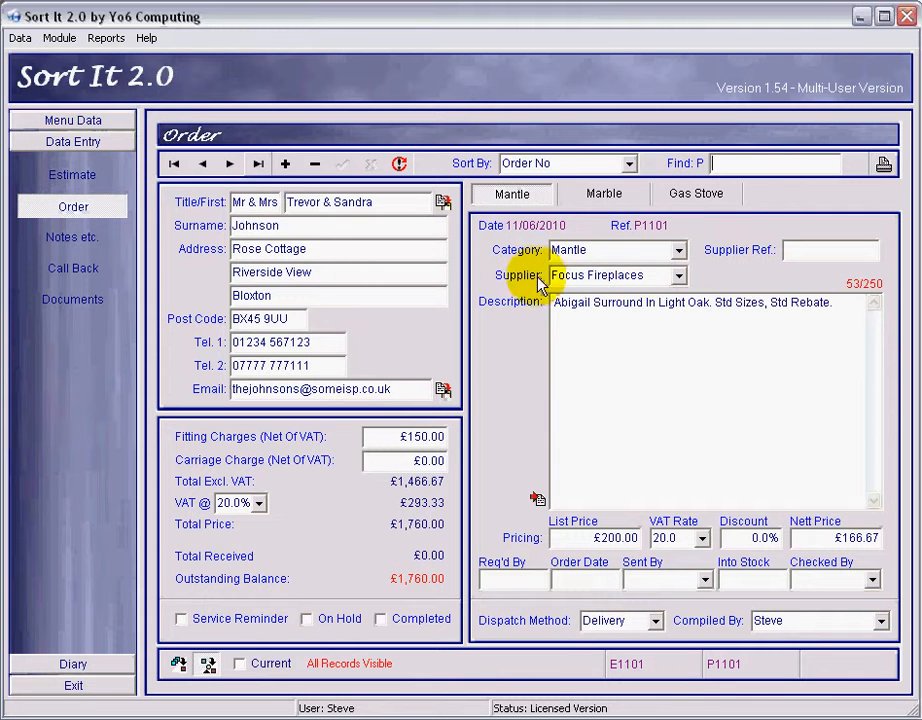
click(585, 578)
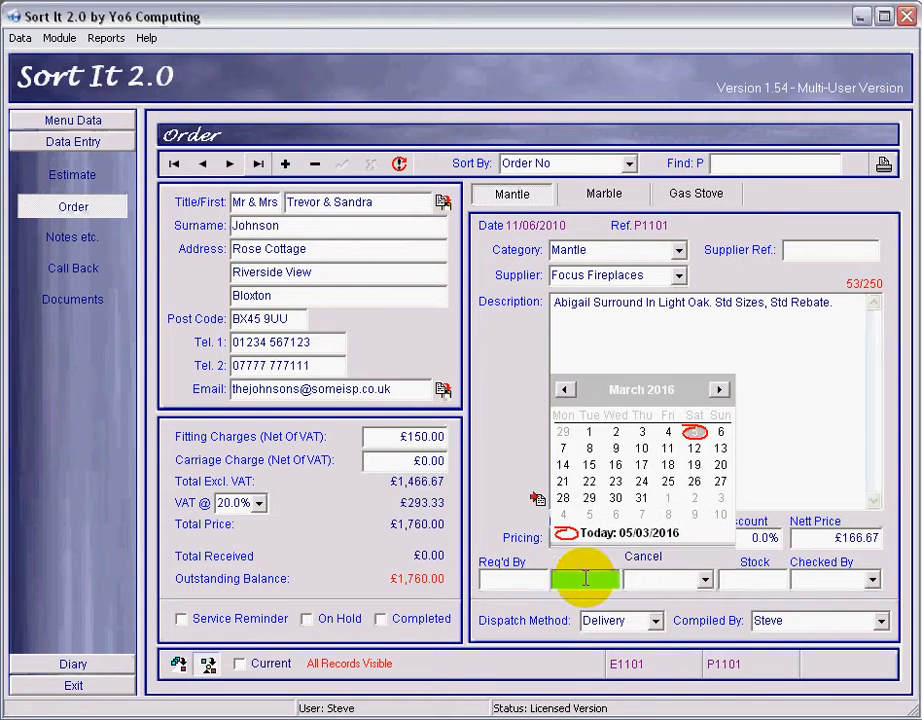
click(695, 433)
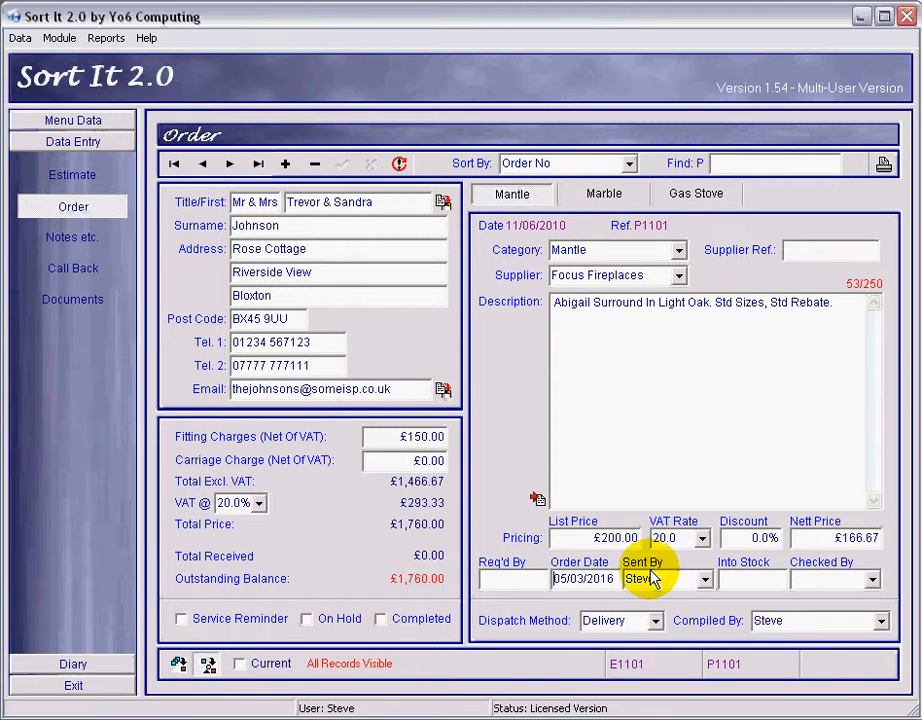
drag(614, 578, 535, 579)
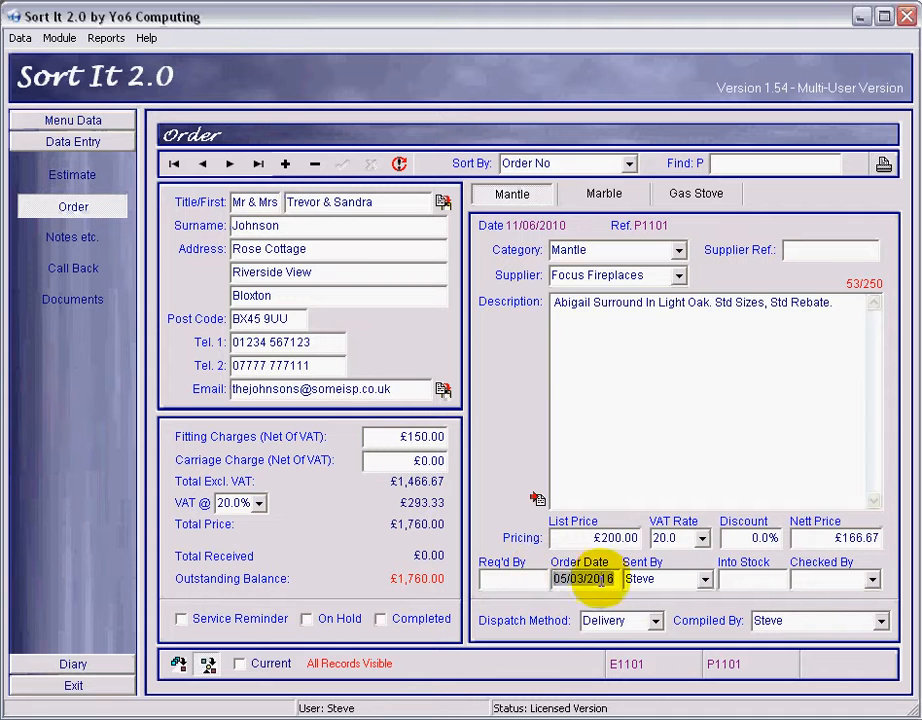
drag(669, 579, 607, 580)
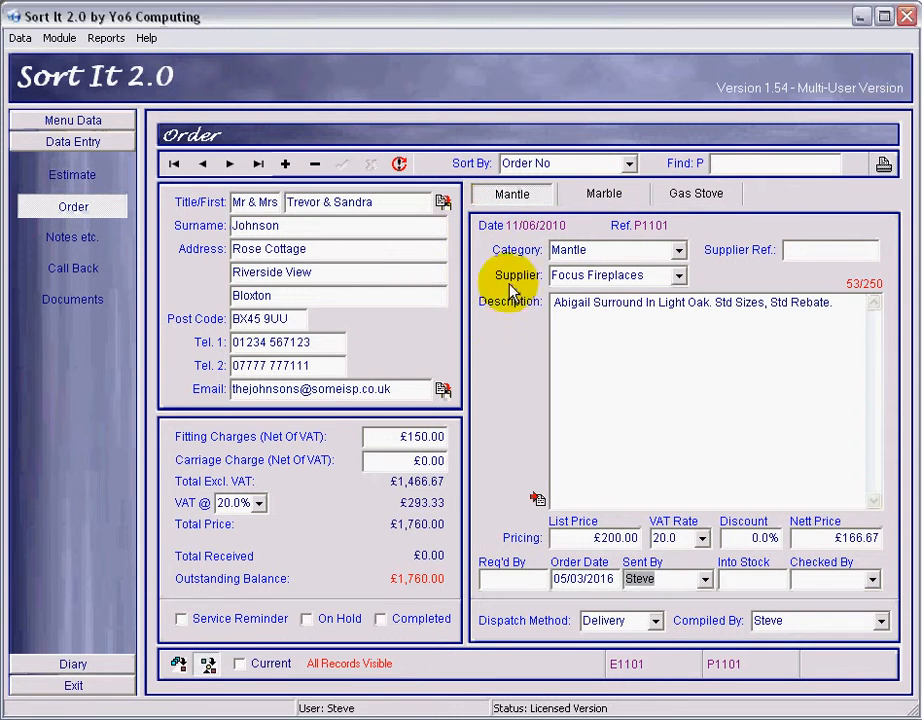
Find the order for the 54in Distressed Beam required by 29/03/2016 and set the beam's order date to 05/03/2016.
click(750, 170)
text(110)
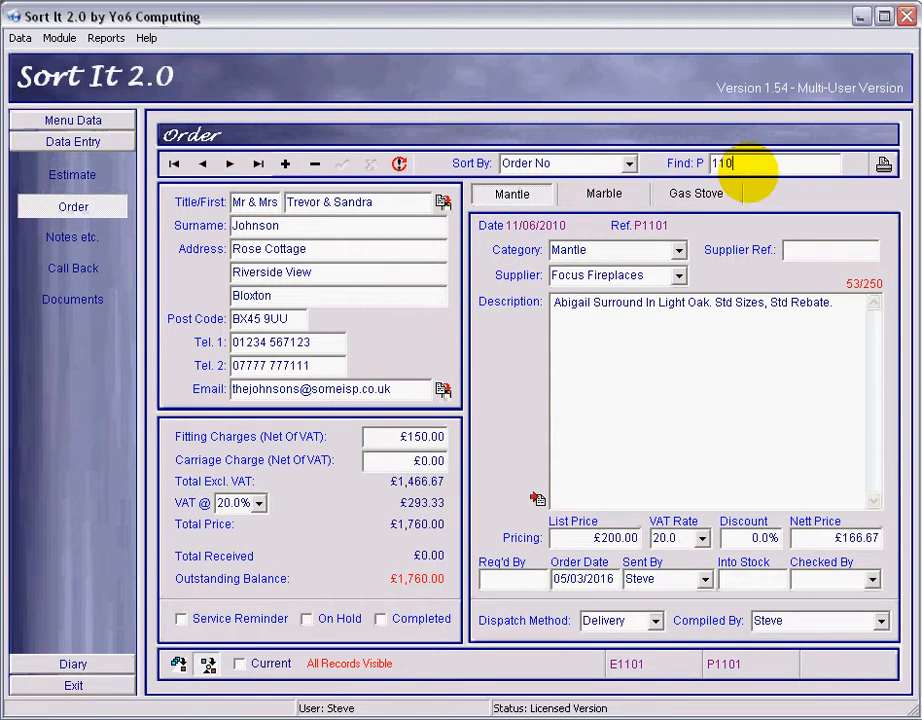
text(2)
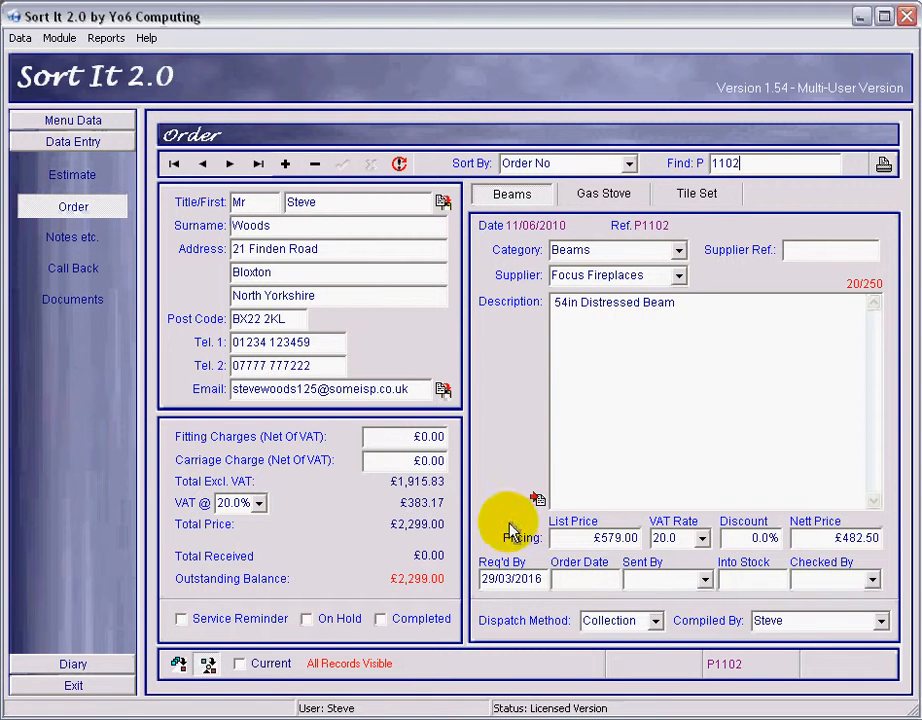
click(585, 578)
click(696, 434)
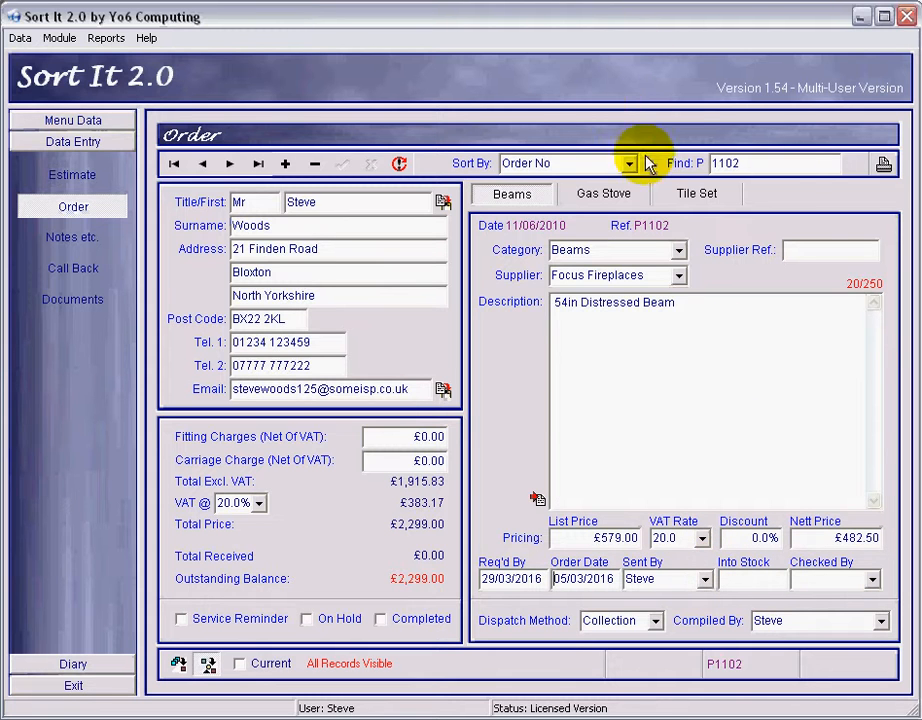
Find the order for the 54in Distressed Beam required by 03/03/2016 and enter 05/03/2016 as its order date.
click(763, 162)
key(BackSpace)
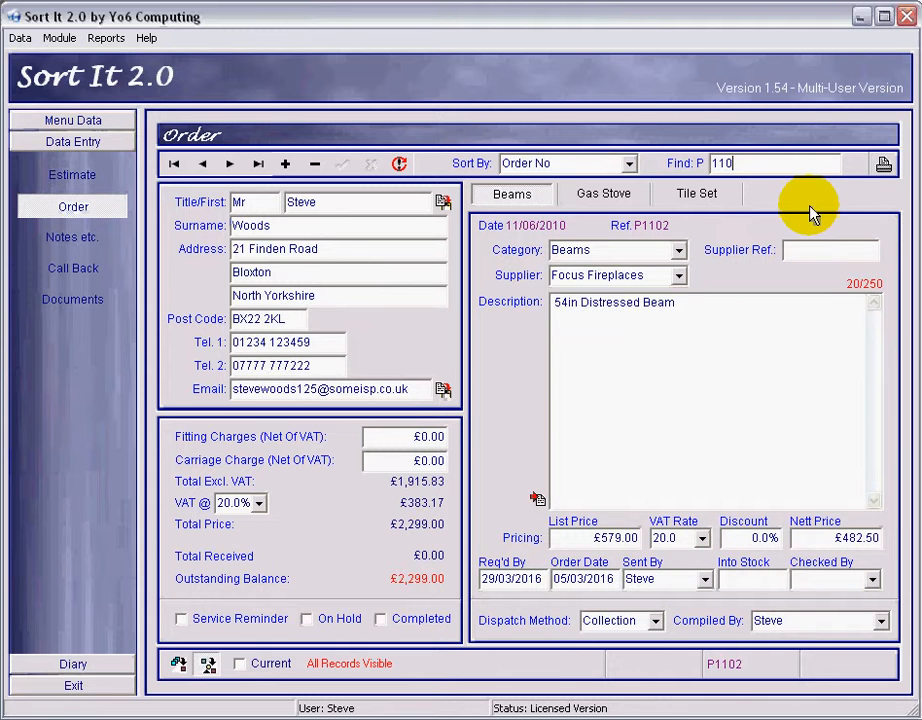
text(4)
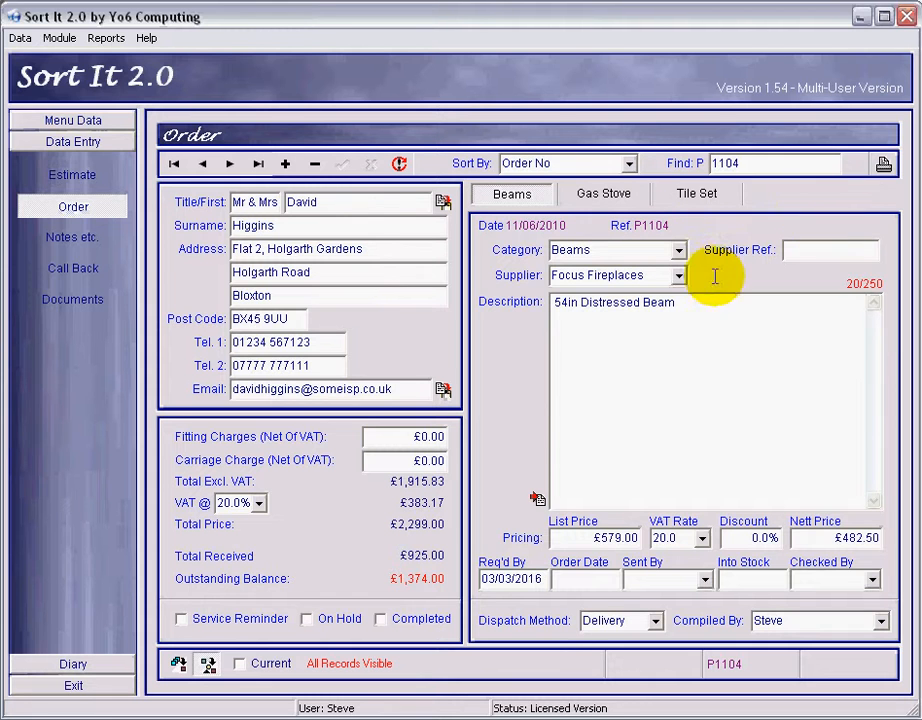
click(591, 578)
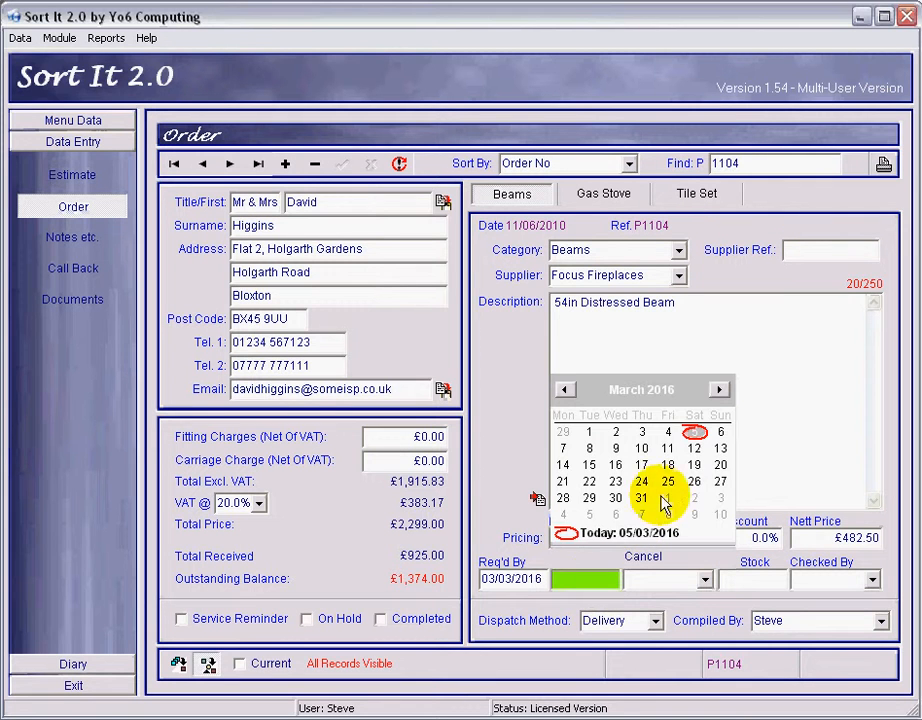
click(694, 432)
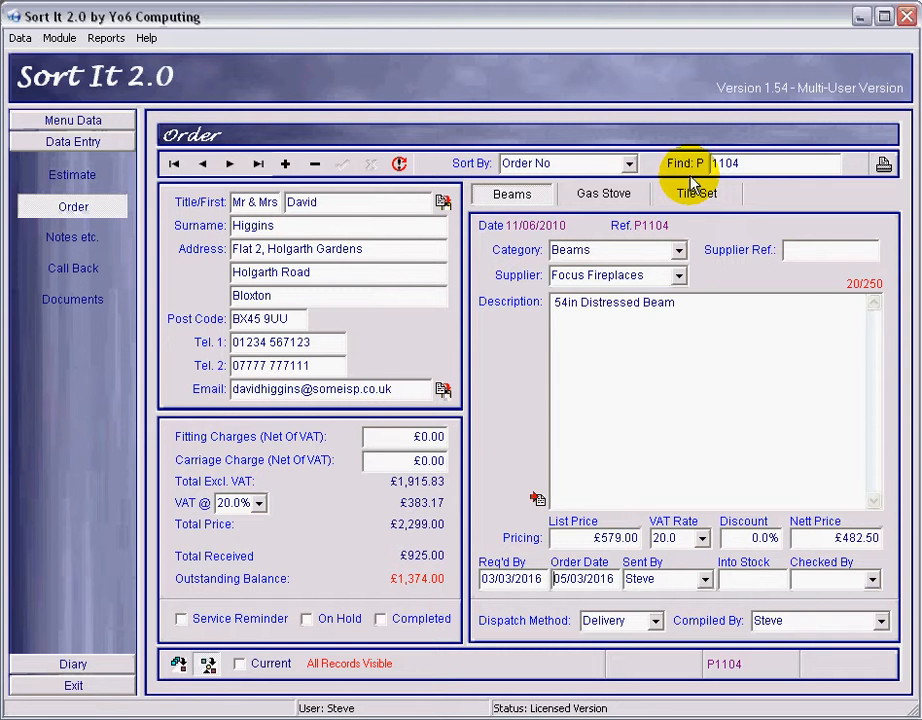
Reopen Purchase Ordering and preview the Suppliers To Order From report again.
click(106, 38)
click(135, 57)
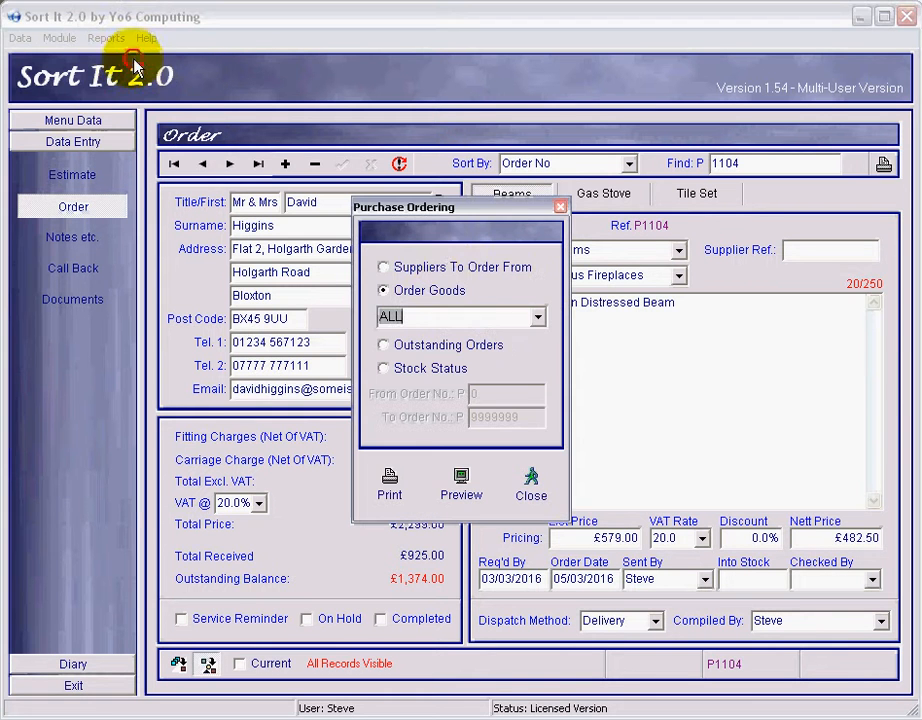
click(446, 269)
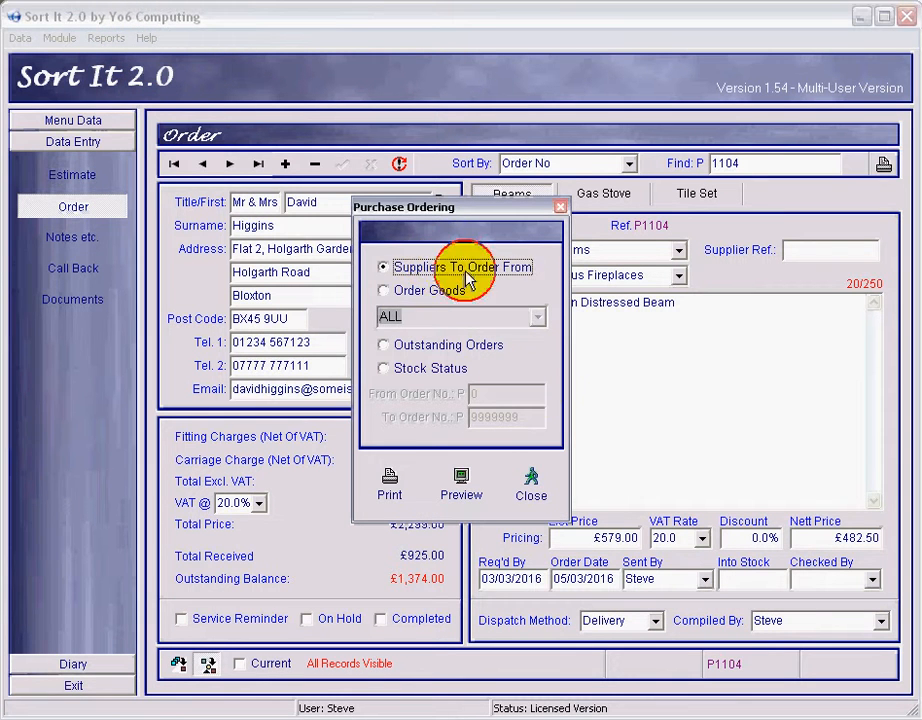
click(461, 488)
Enlarge the suppliers report preview to page width, check which suppliers are listed, and close it.
click(672, 136)
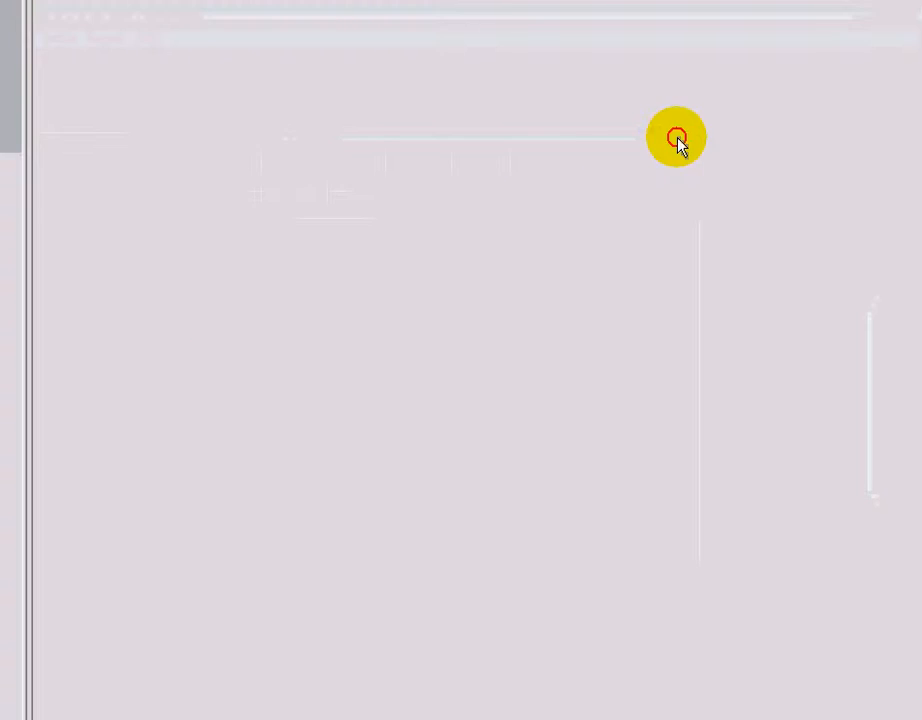
double_click(110, 2)
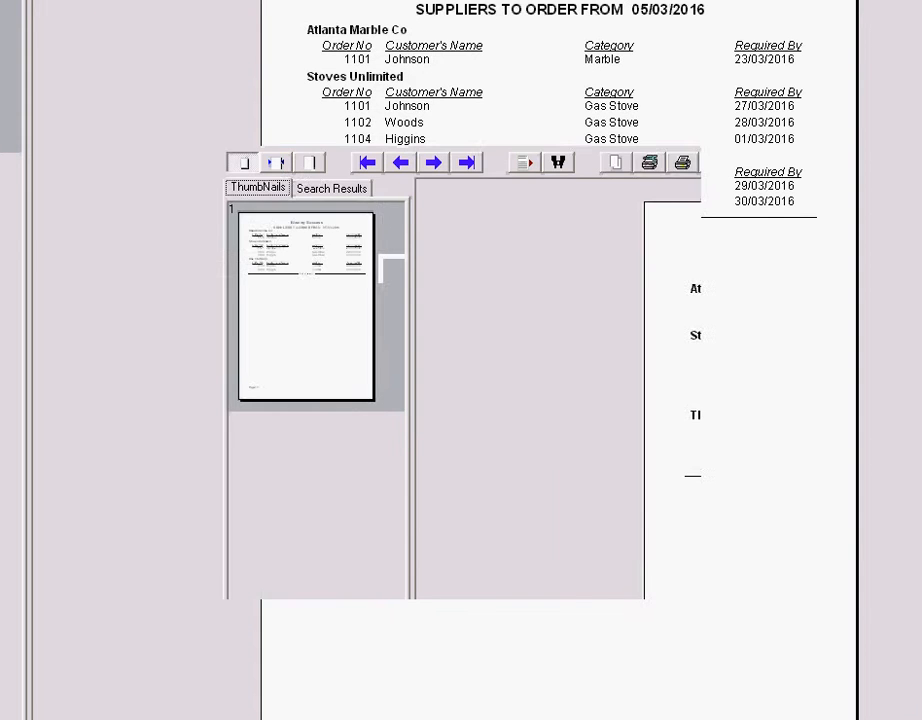
drag(440, 133, 7, 18)
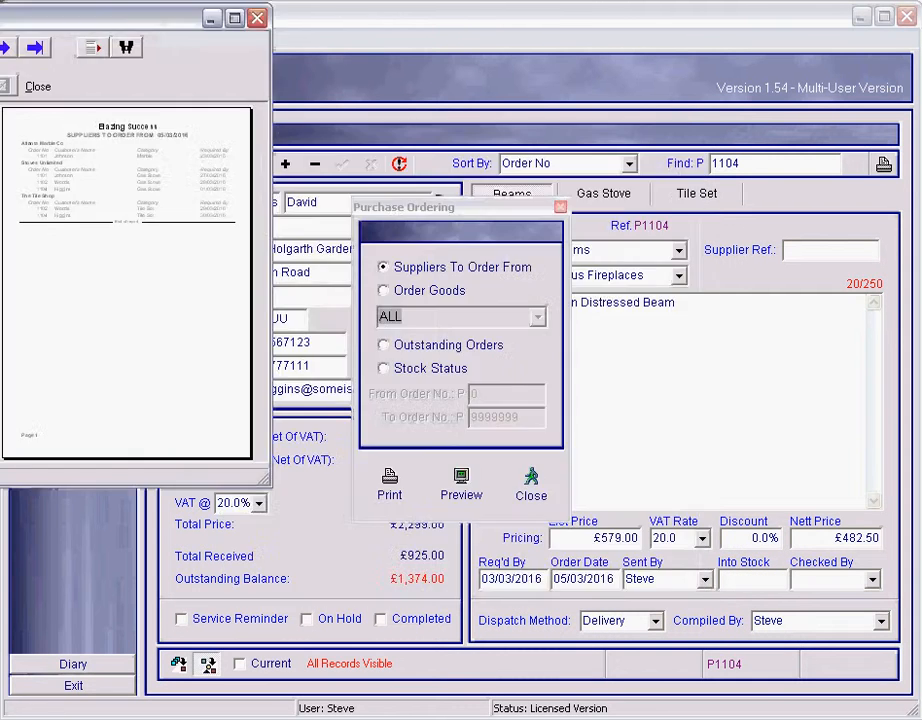
drag(265, 480, 902, 702)
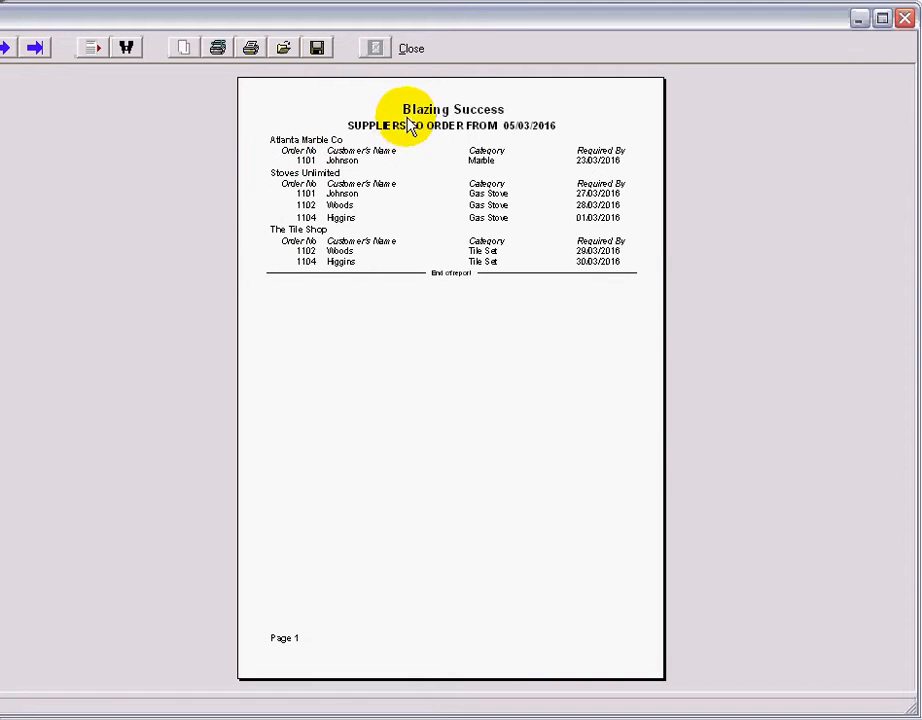
click(2, 48)
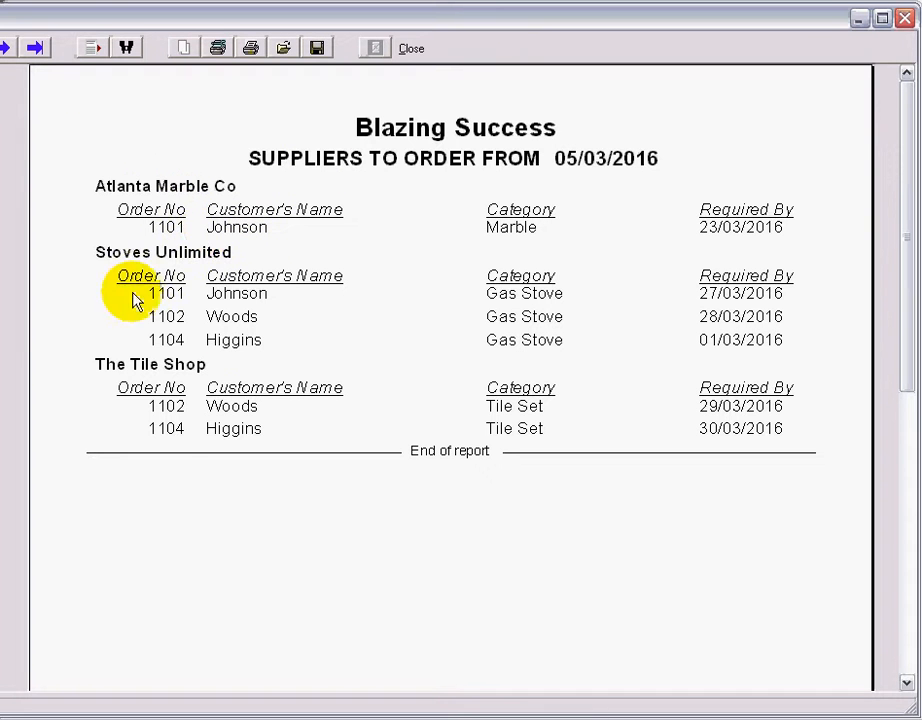
click(413, 50)
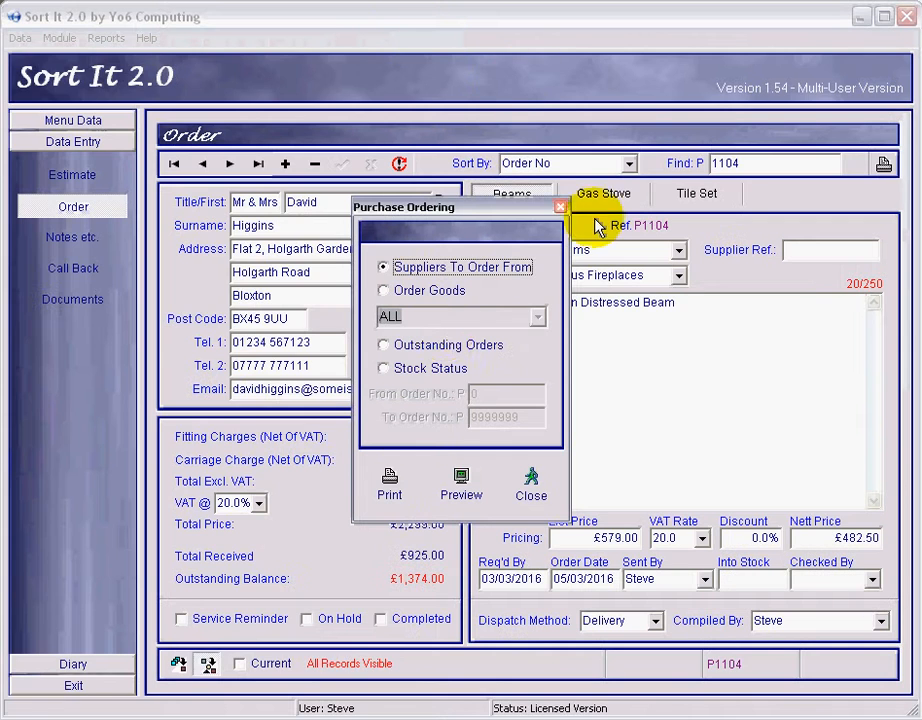
Preview the Order Goods report for Focus Fireplaces to check for goods left to order, and close it.
click(385, 290)
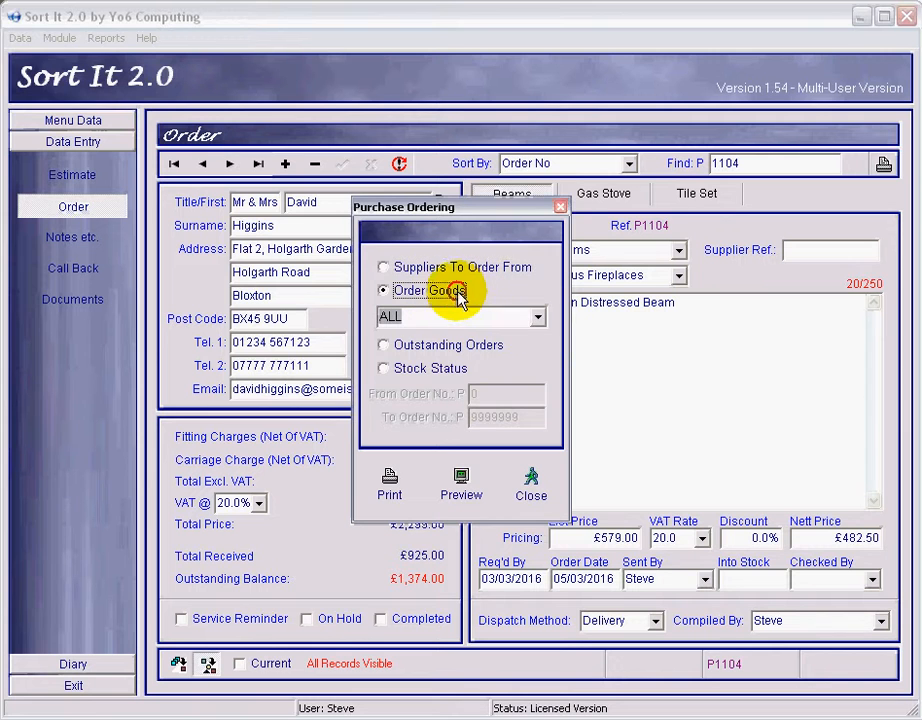
click(538, 316)
click(443, 402)
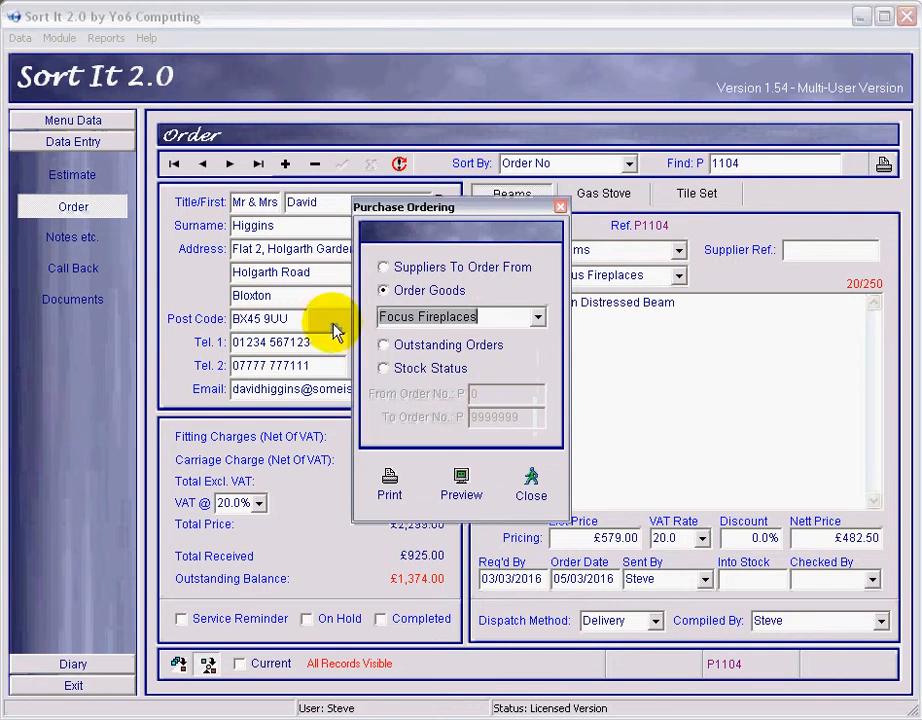
click(459, 484)
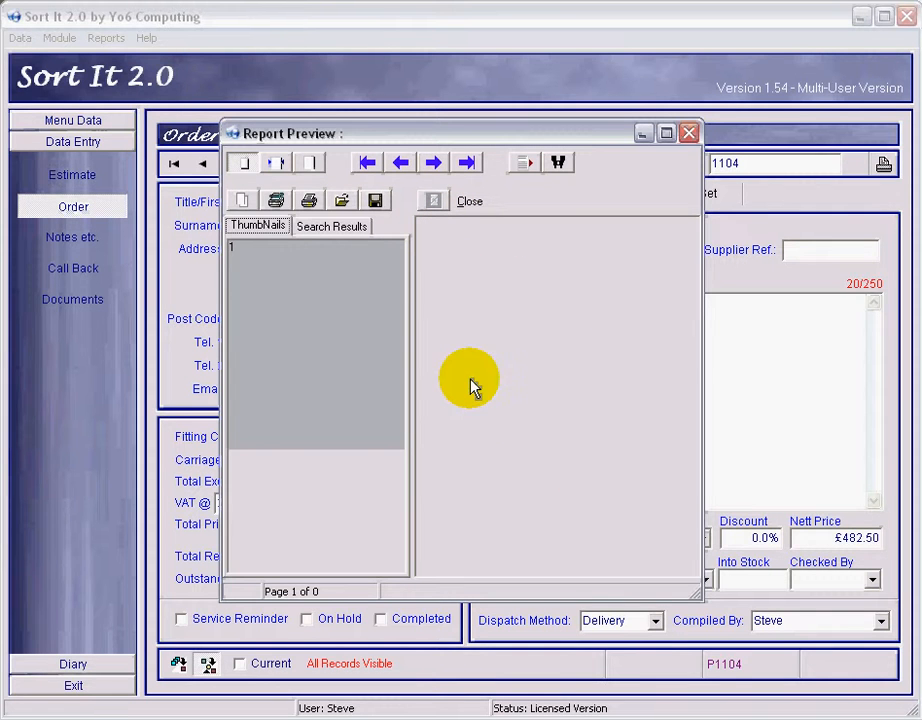
click(472, 201)
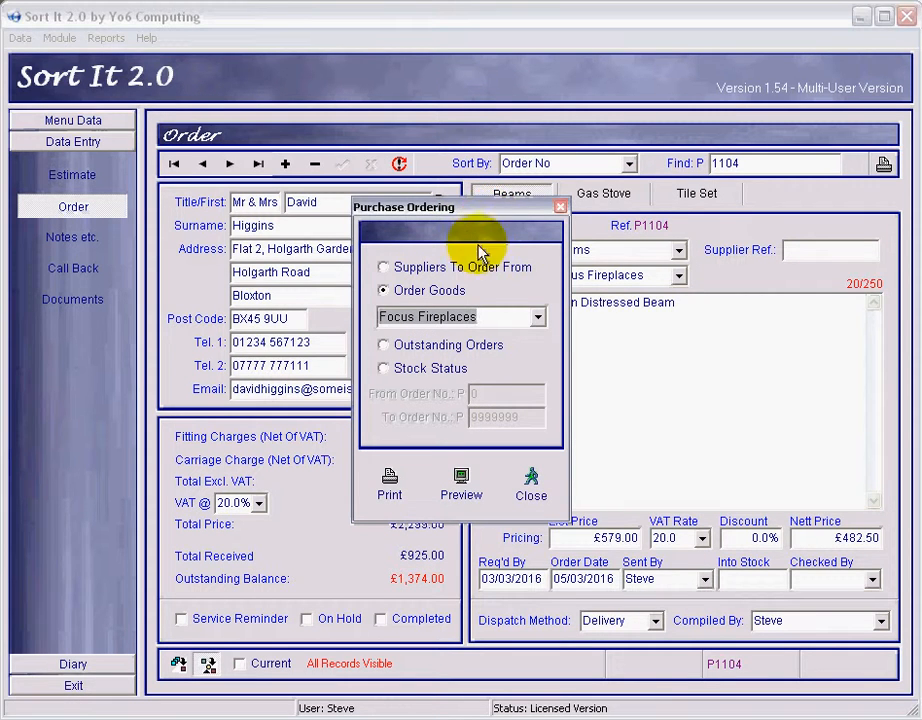
Preview the Outstanding Orders report in Purchase Ordering.
click(450, 345)
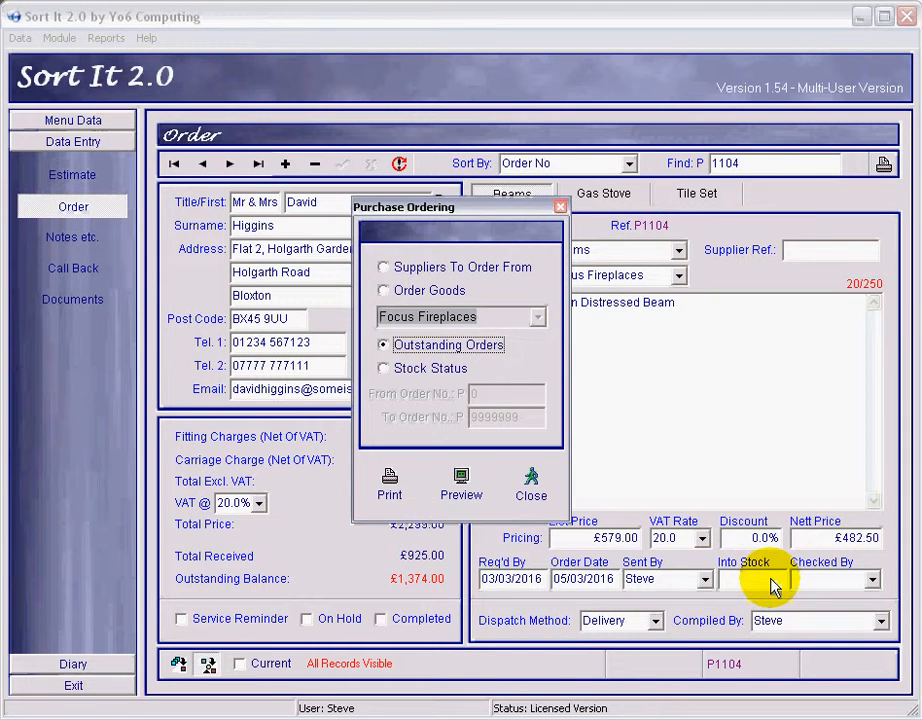
click(461, 487)
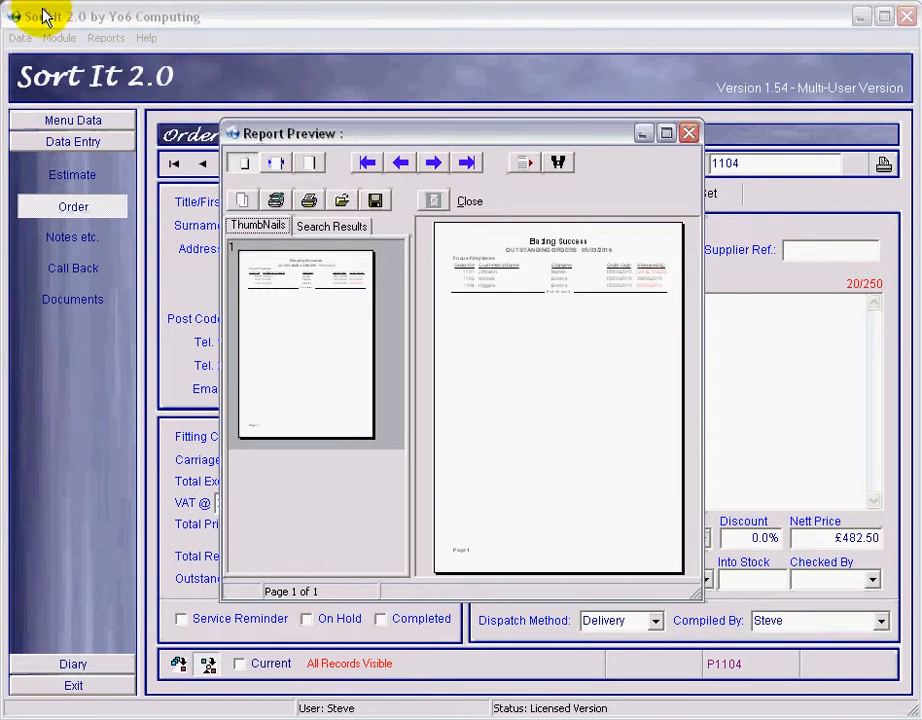
Enlarge the Outstanding Orders preview, check the order and required-by dates, and close the report and Purchase Ordering.
drag(421, 128, 42, 9)
drag(320, 480, 667, 591)
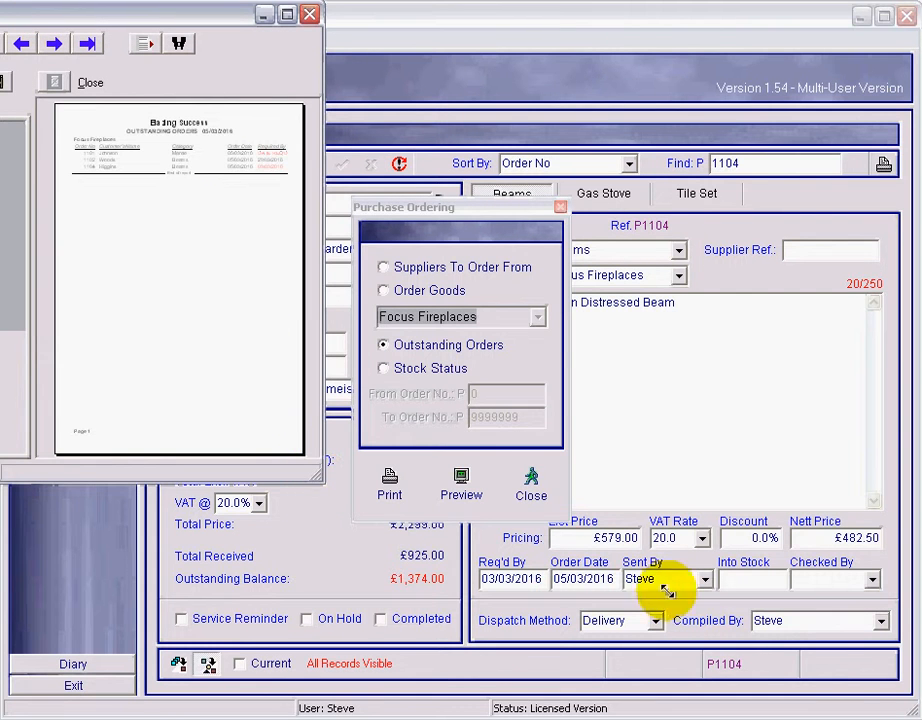
drag(908, 706, 910, 708)
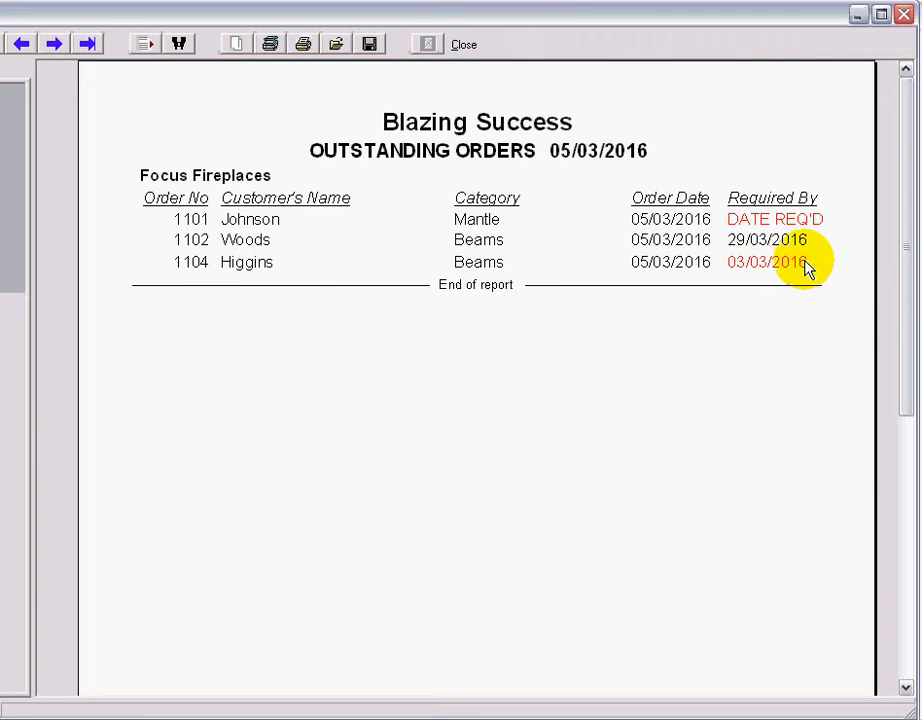
click(464, 46)
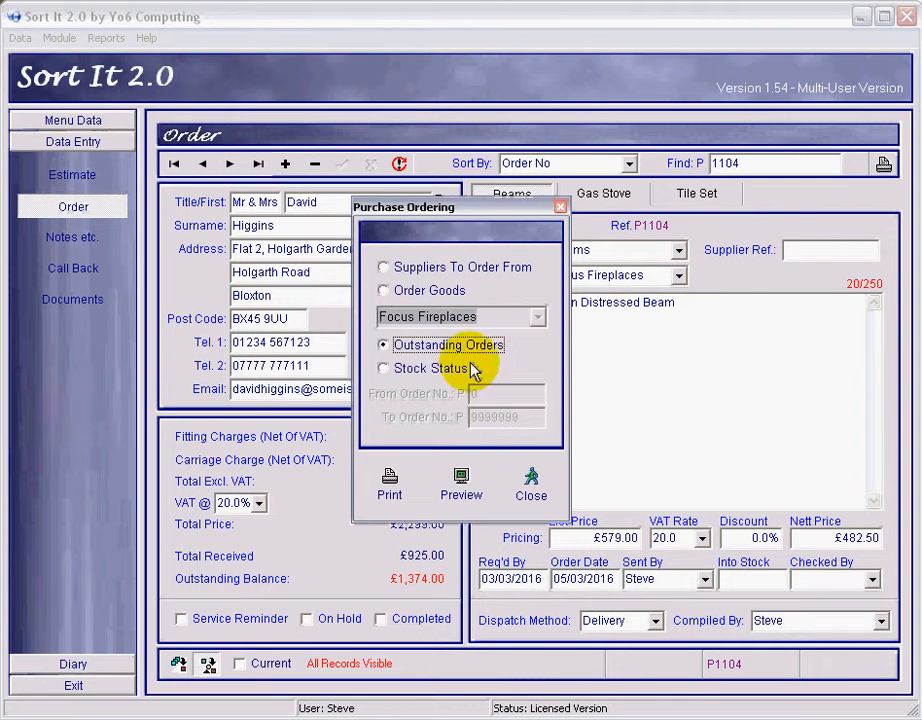
click(531, 487)
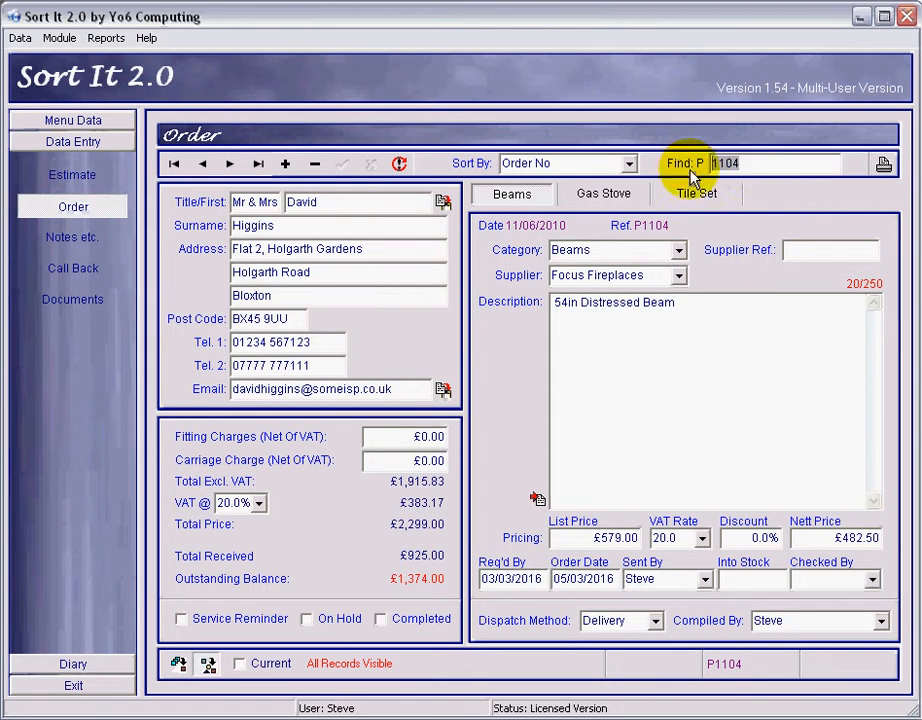
Set the Into Stock date of the open order's 54in Distressed Beam to 26/03/2016.
double_click(743, 163)
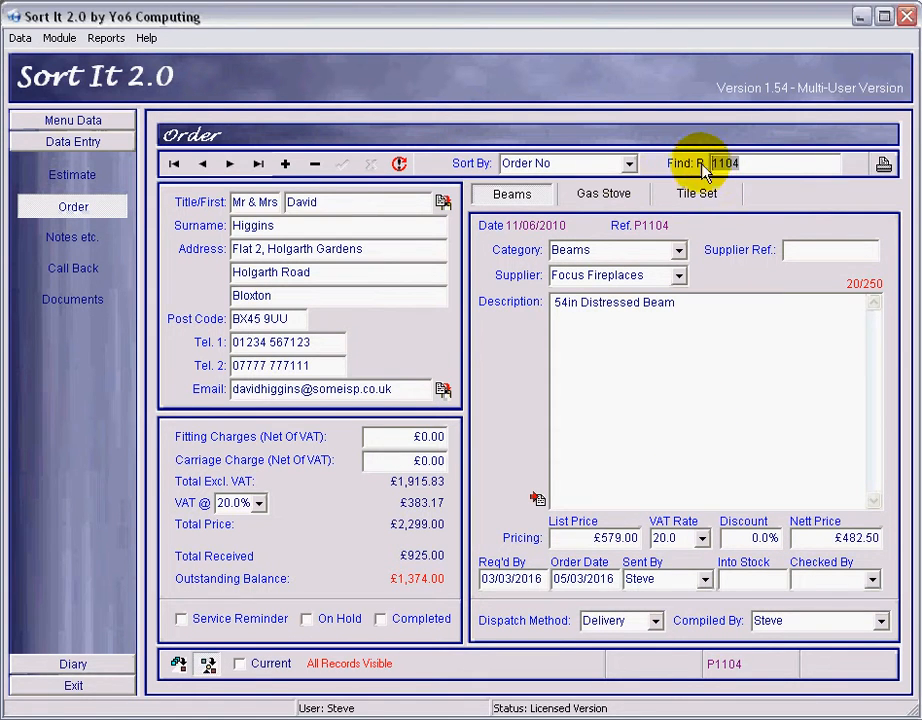
click(739, 578)
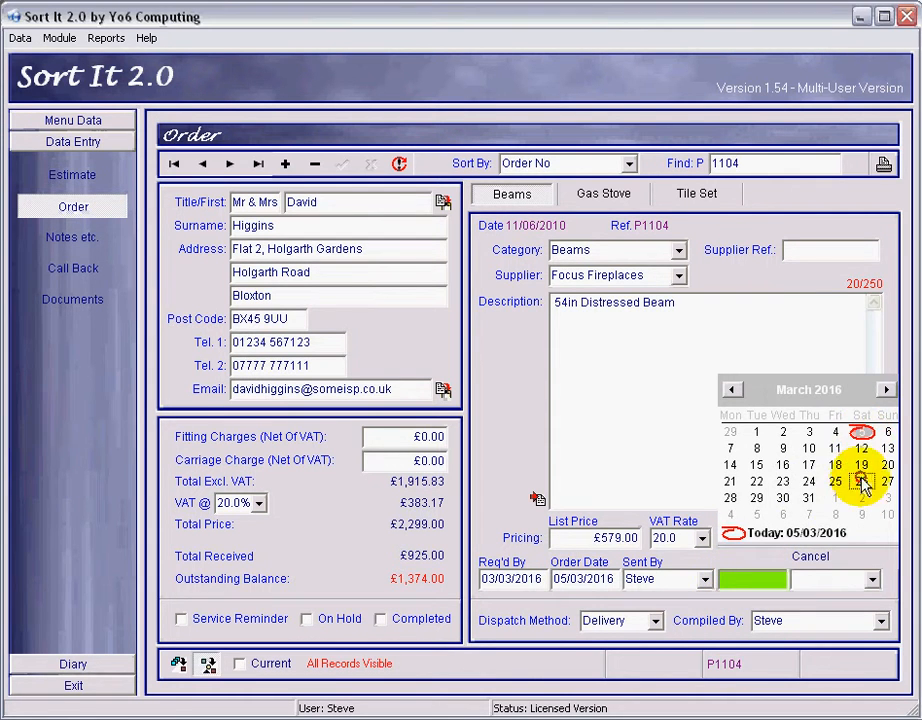
click(862, 483)
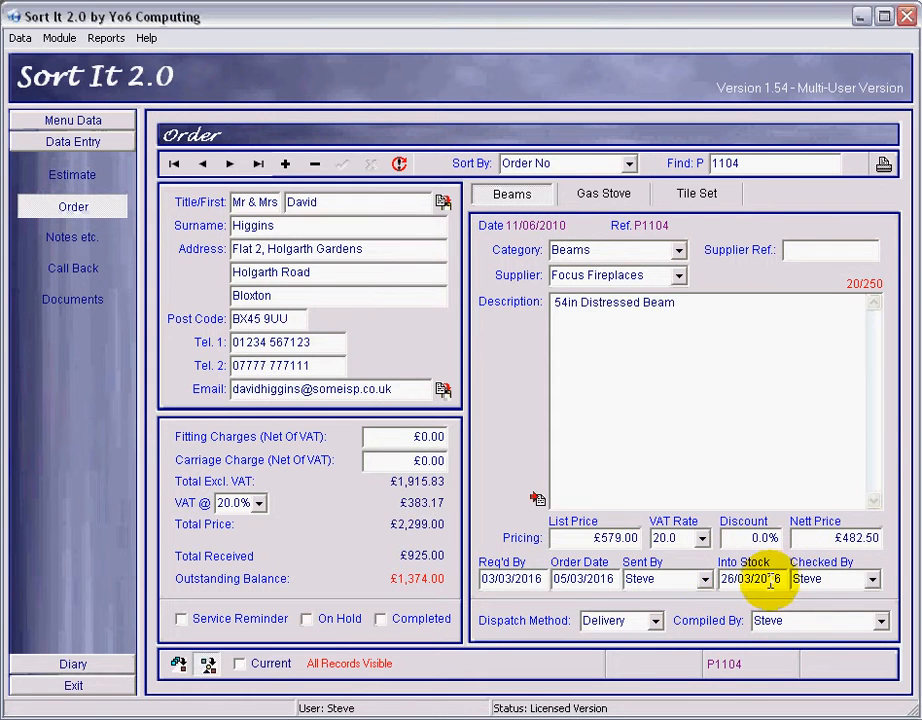
click(765, 578)
drag(767, 577, 717, 577)
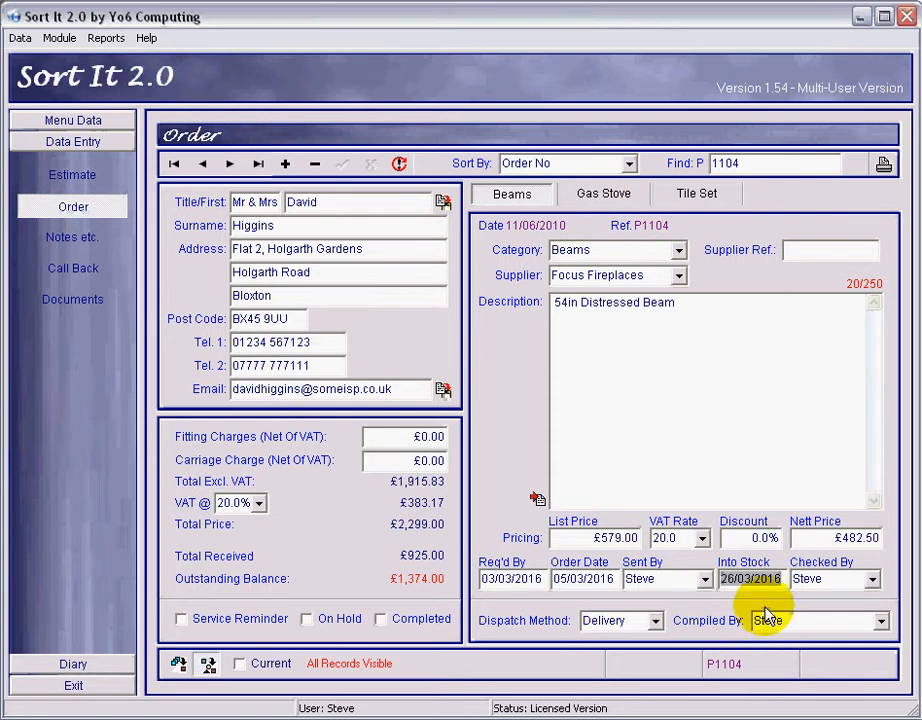
Find the beam order required by 29/03/2016 by its order number and set its Into Stock date to 23/03/2016.
click(757, 163)
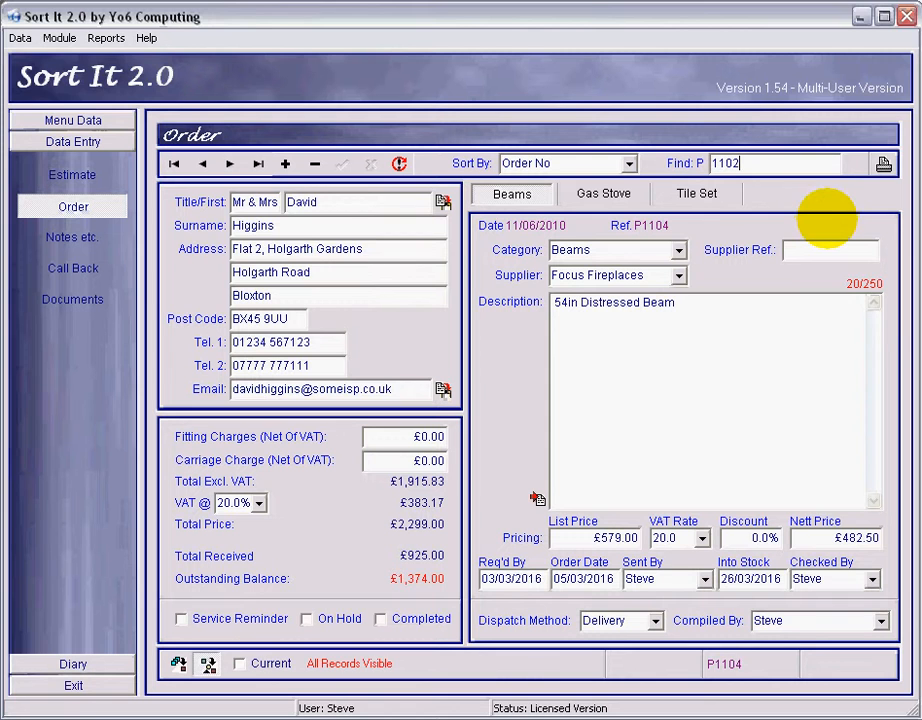
text(2)
key(Return)
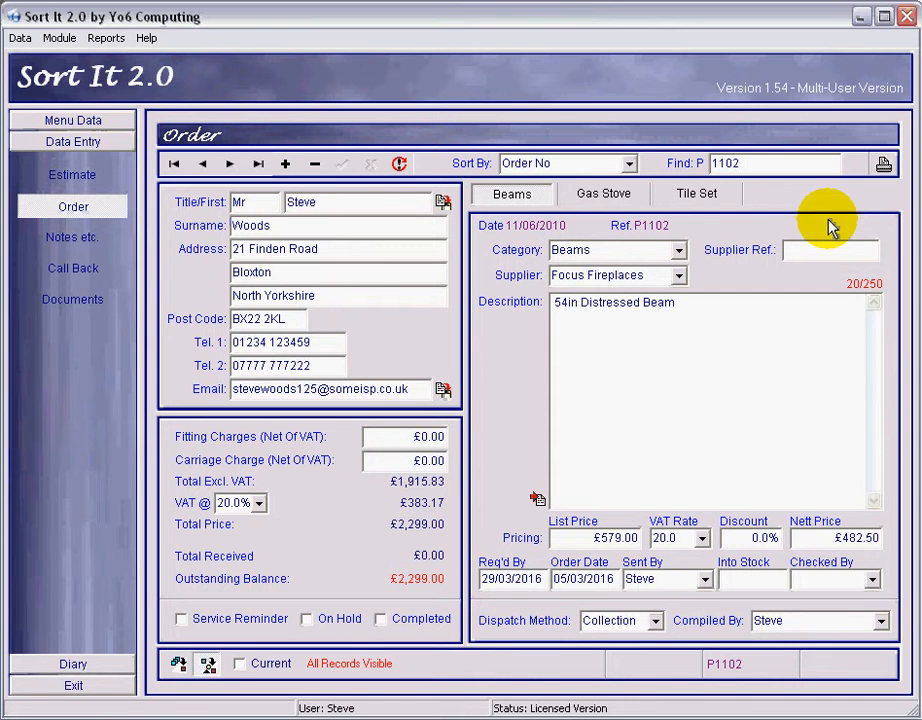
click(747, 576)
click(784, 483)
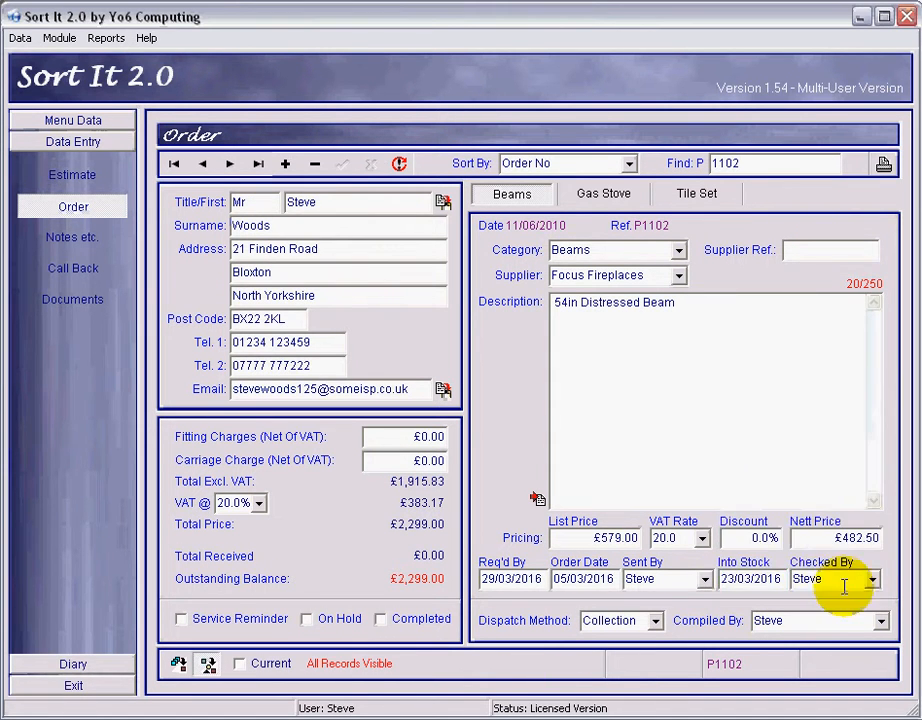
Preview the Outstanding Orders report again at a larger size, check which items are still outstanding, and close it.
click(110, 40)
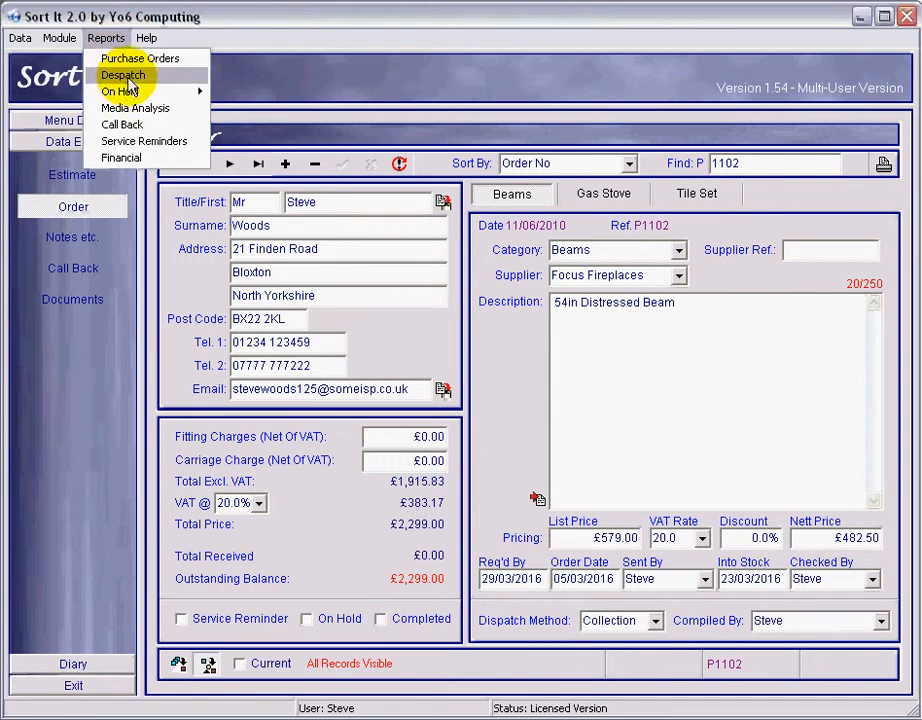
click(112, 58)
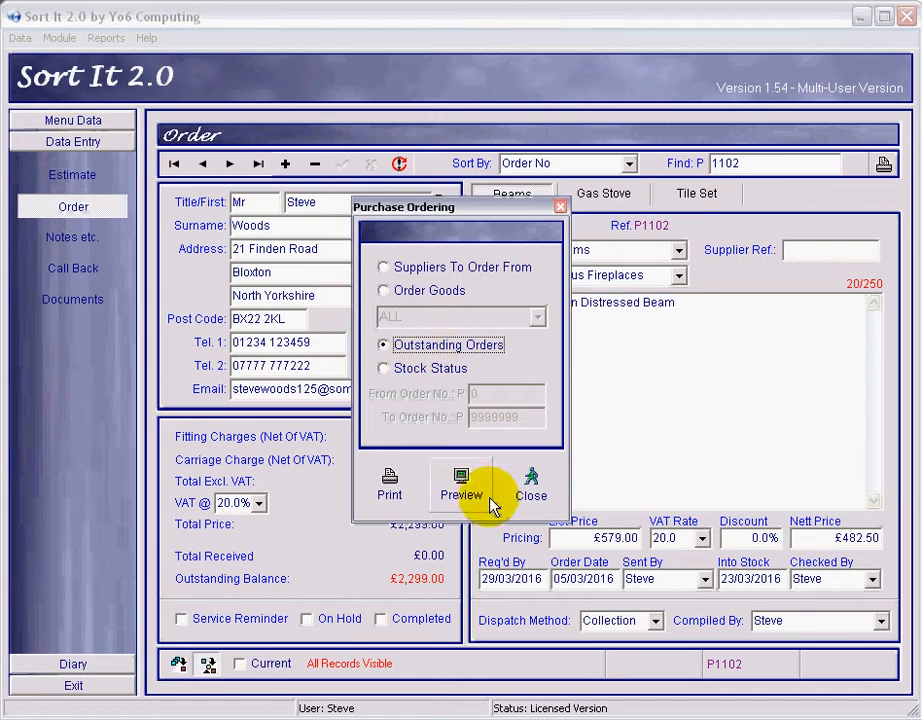
click(461, 485)
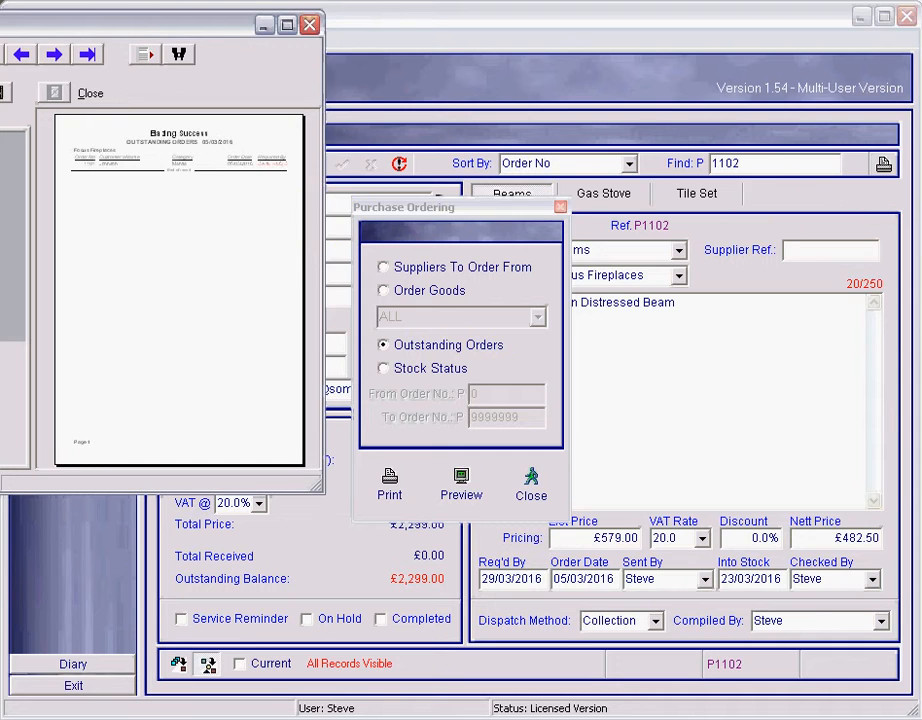
drag(317, 487, 912, 712)
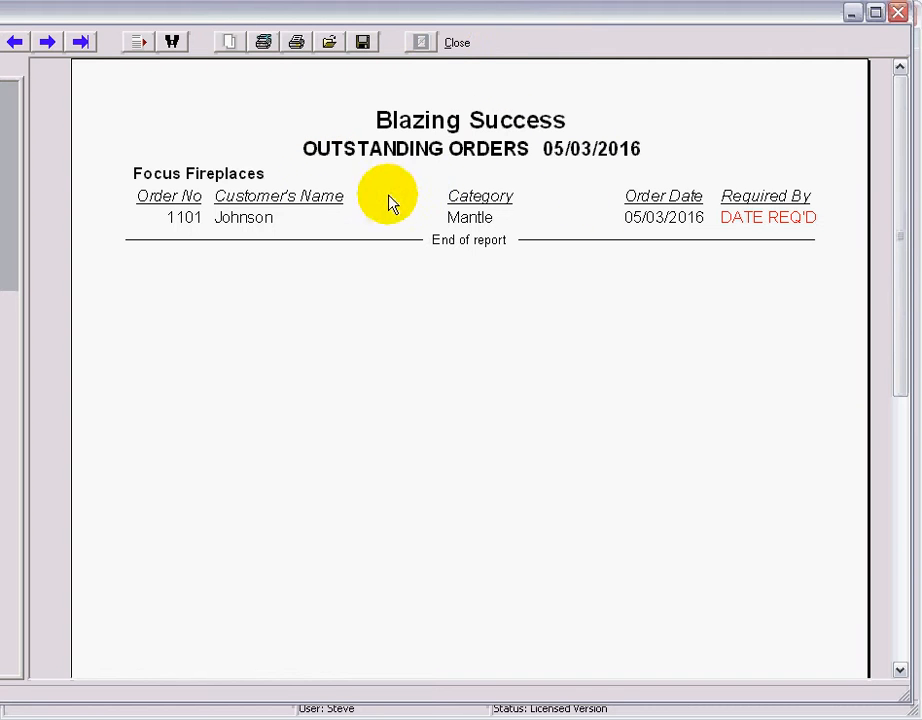
click(459, 45)
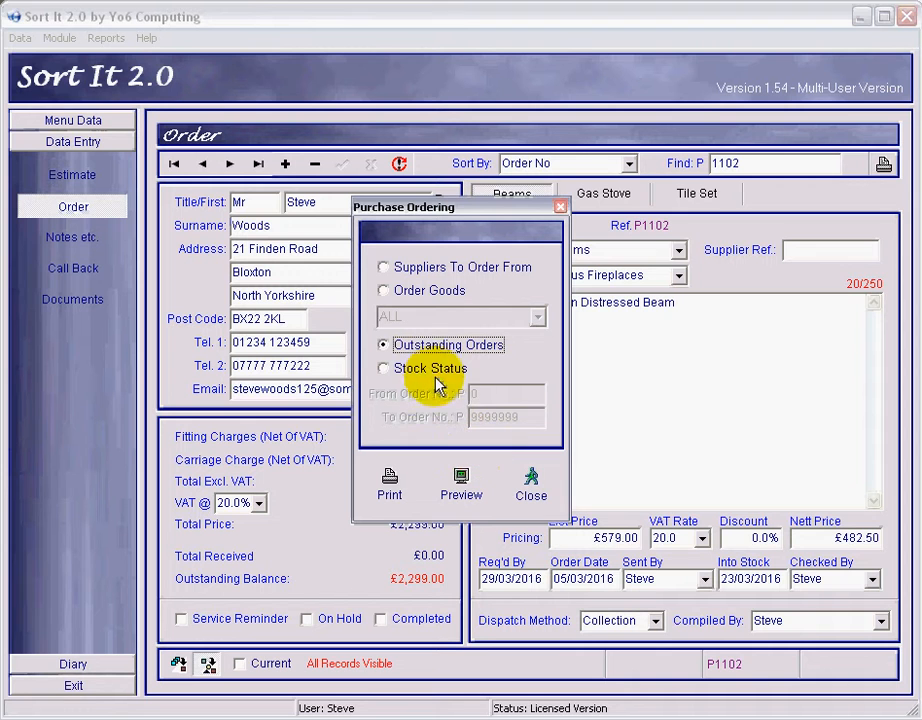
Select the Stock Status report in Purchase Ordering, preview it, and enlarge the preview window.
click(434, 370)
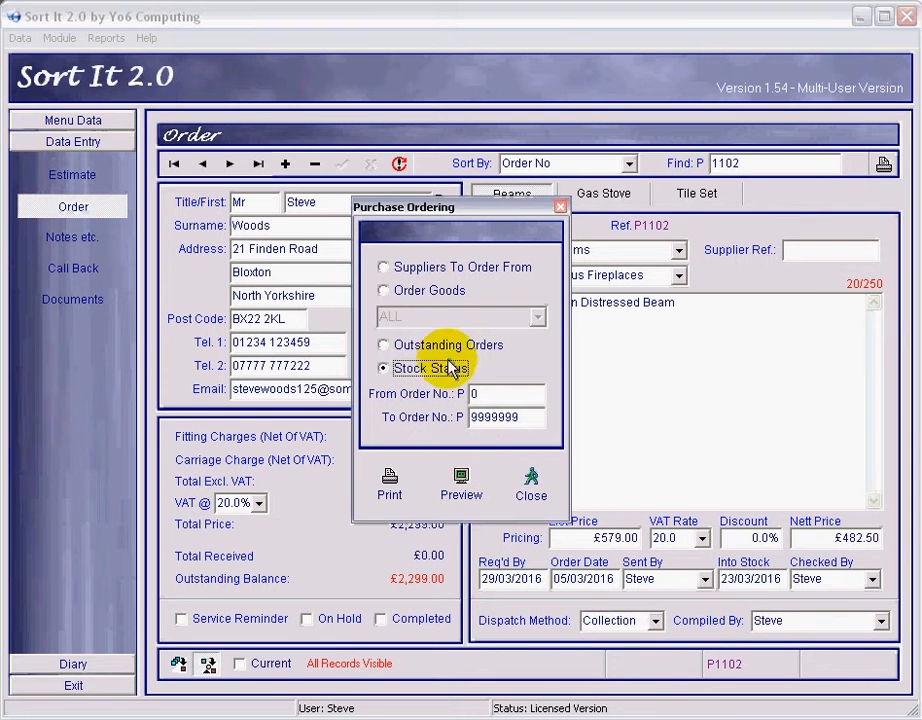
click(470, 487)
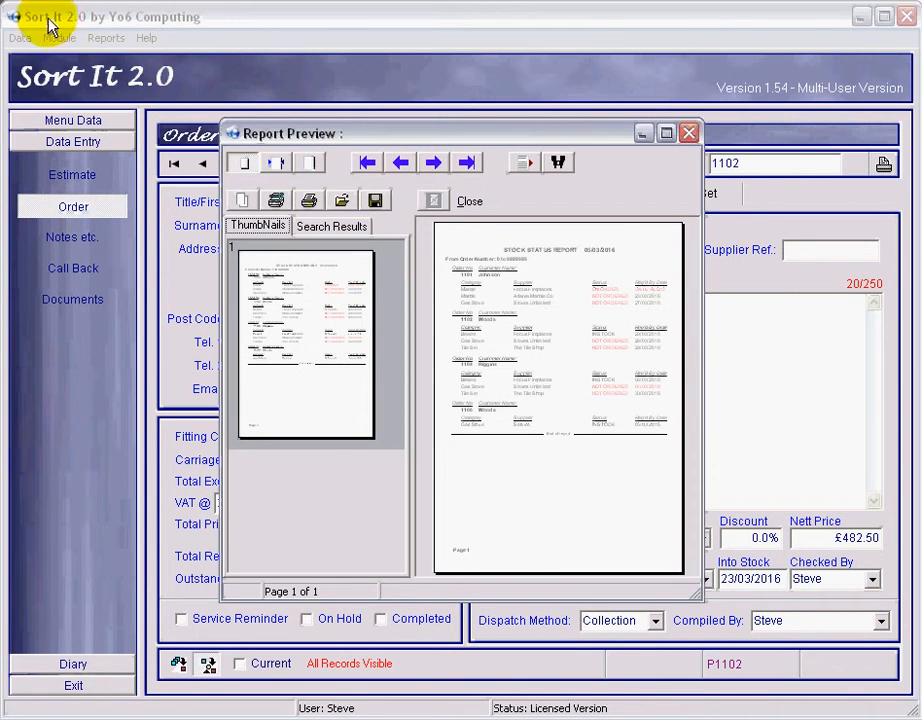
drag(50, 25, 51, 25)
drag(309, 136, 906, 162)
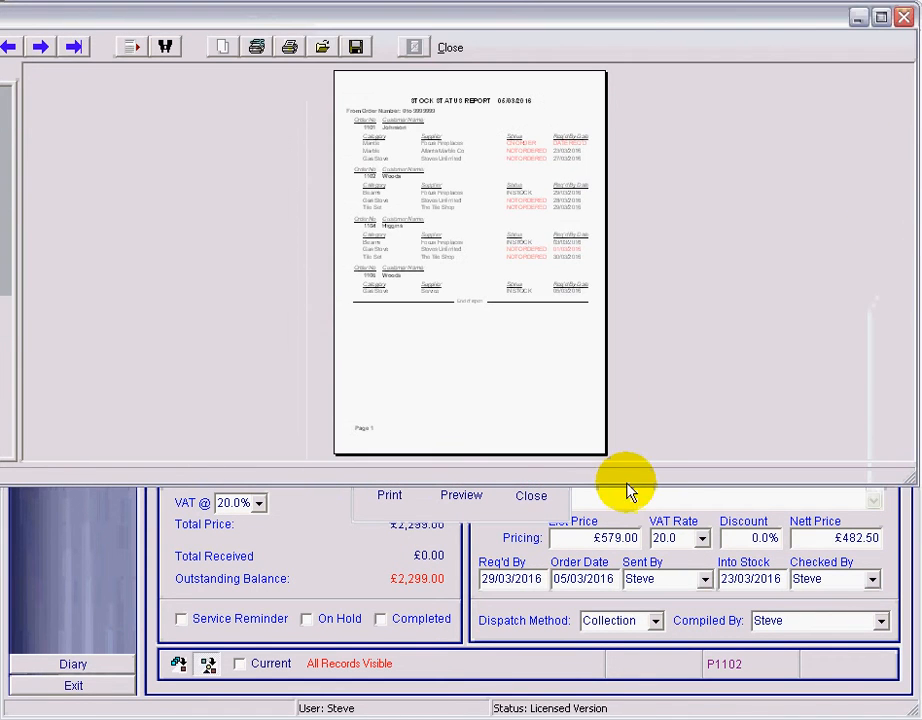
drag(626, 485, 644, 706)
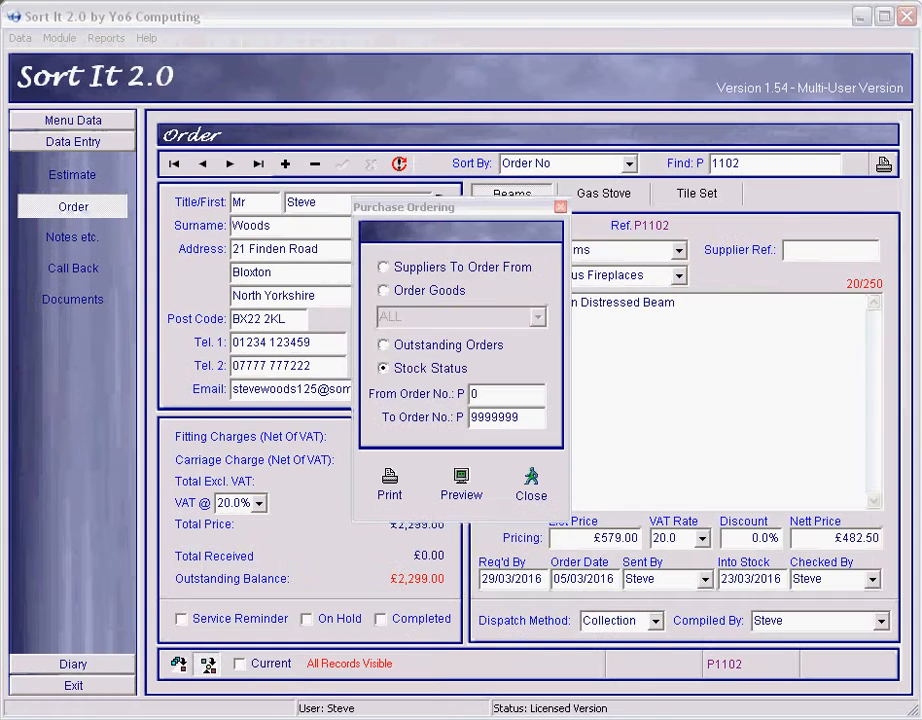
Review the From and To order number limits of the Stock Status report and preview it with the range 0 to 9999999.
drag(506, 392, 457, 395)
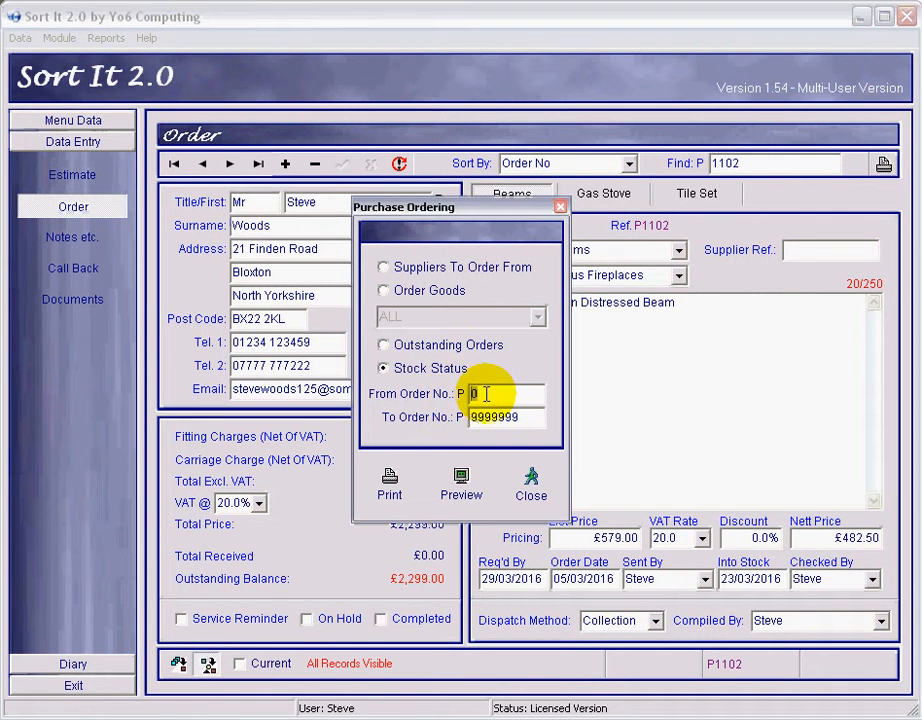
drag(535, 420, 501, 386)
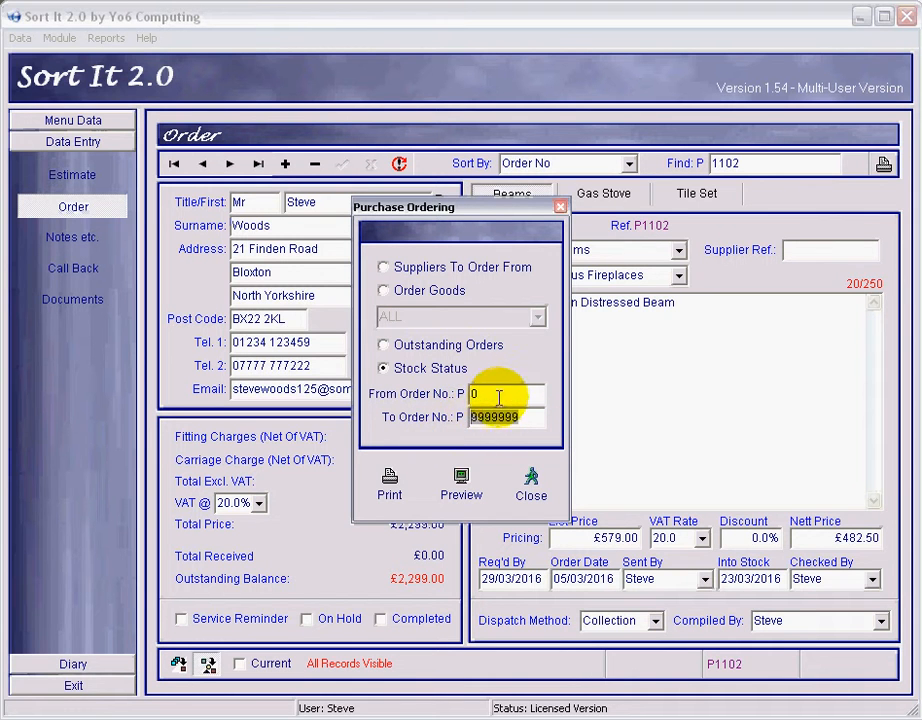
click(461, 397)
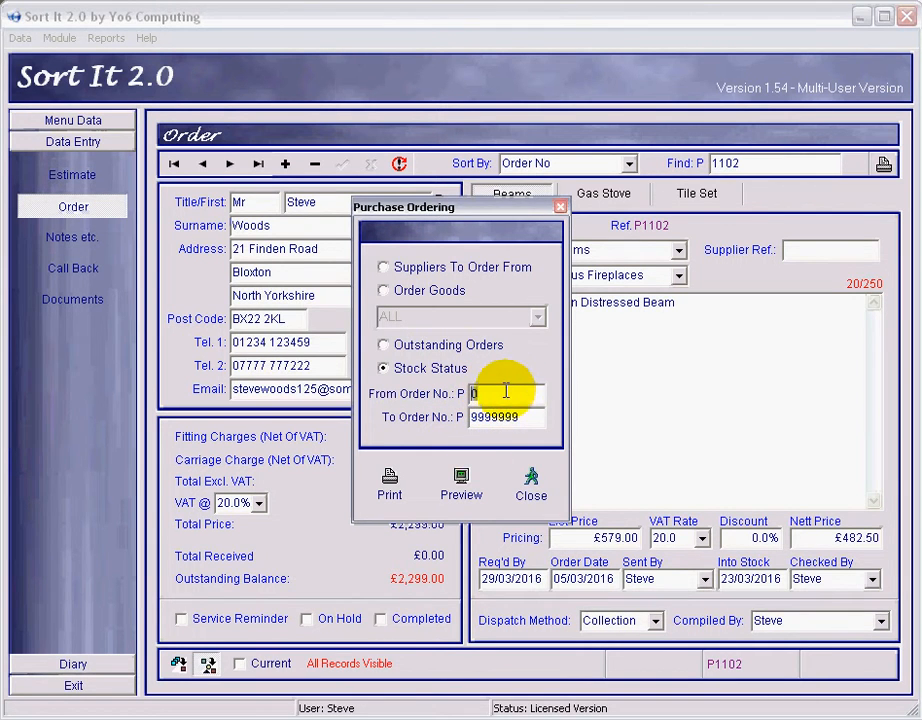
key(Tab)
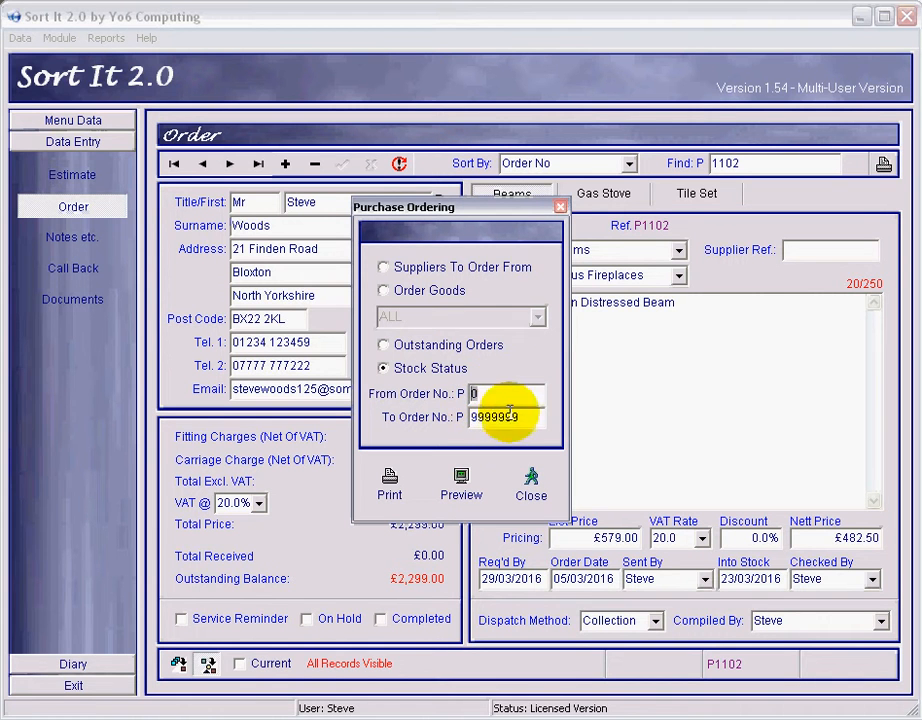
click(495, 394)
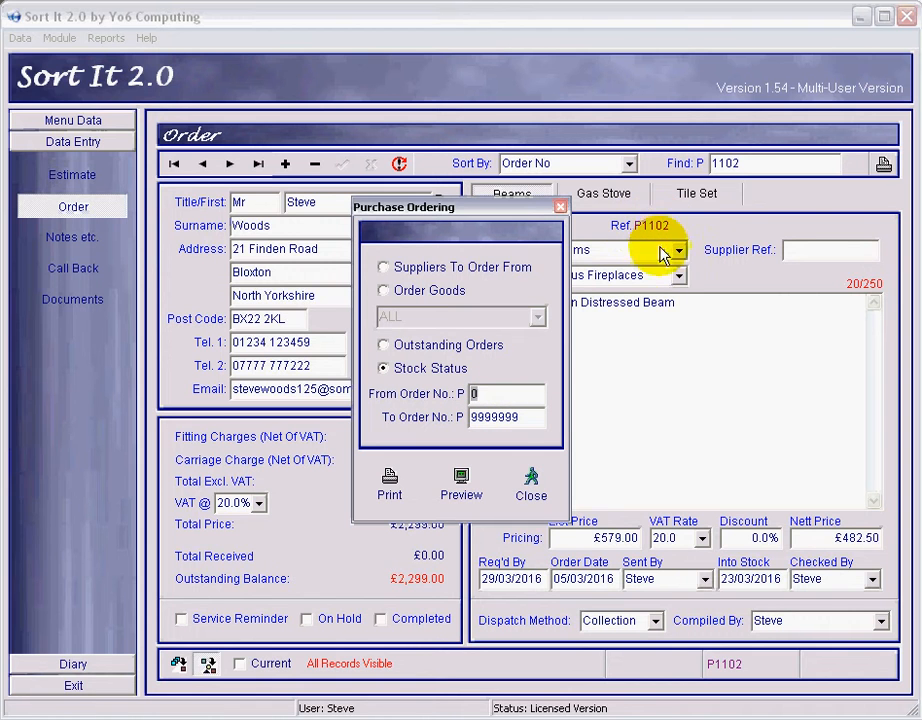
click(481, 415)
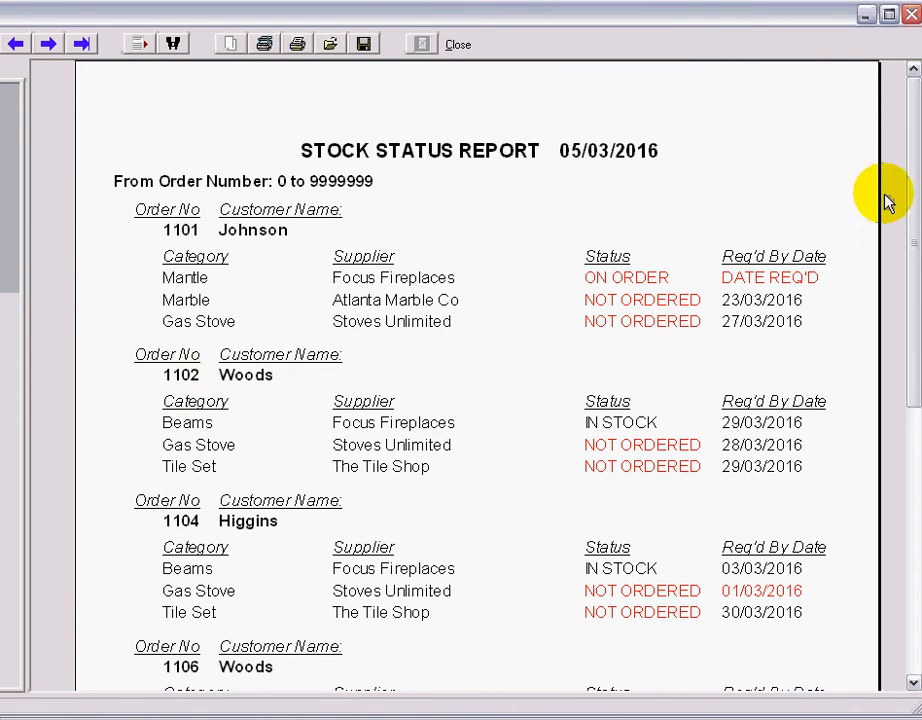
Examine each order's item statuses and required-by dates throughout the Stock Status report, and close the preview.
drag(911, 166, 913, 237)
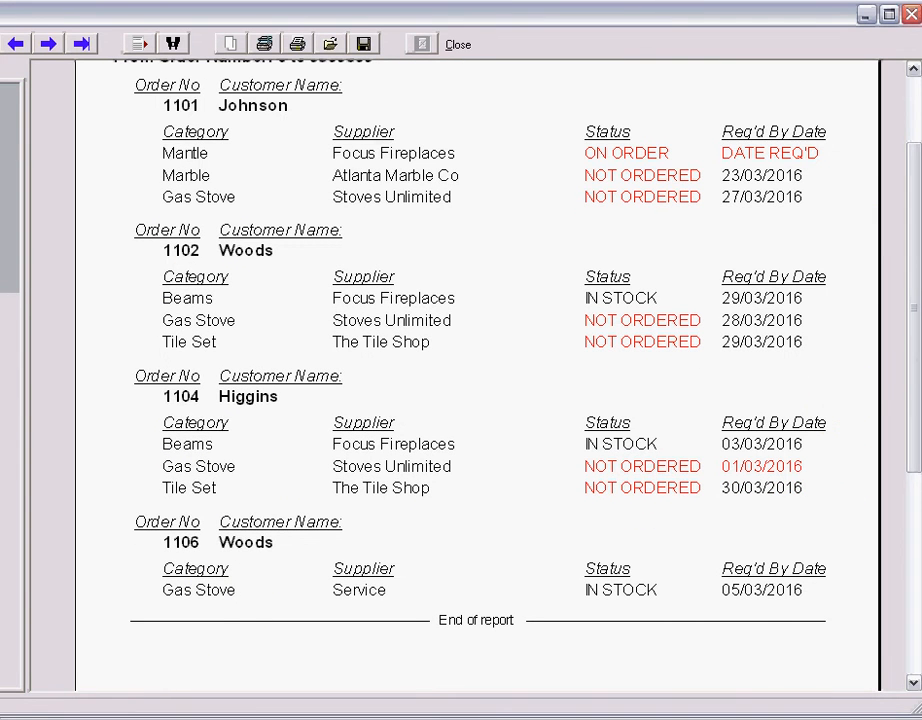
drag(912, 377, 913, 325)
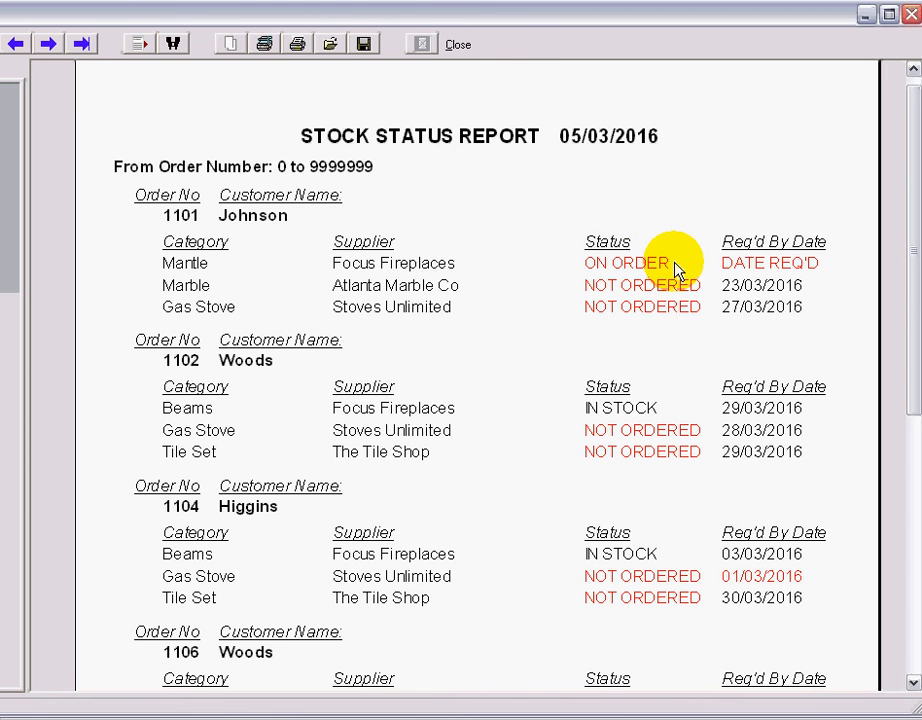
scroll(677, 271, down, 5)
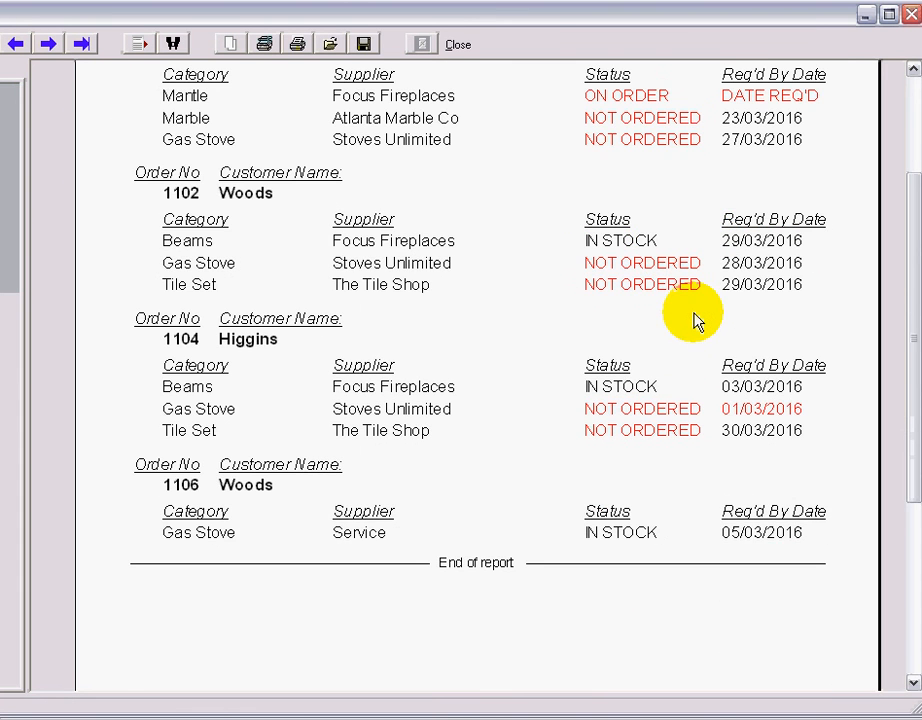
scroll(697, 318, up, 3)
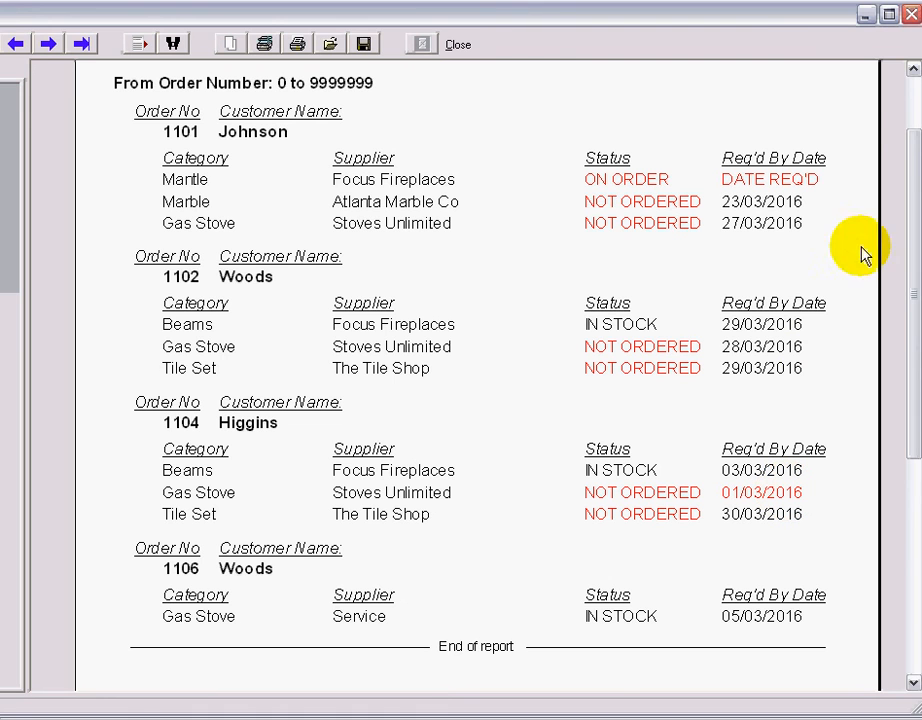
click(456, 45)
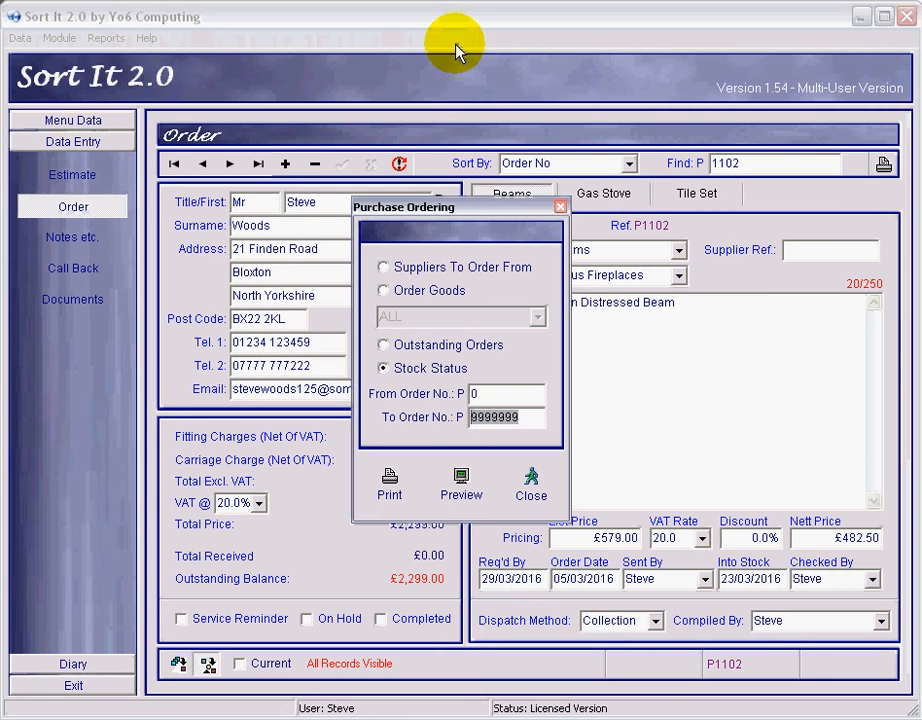